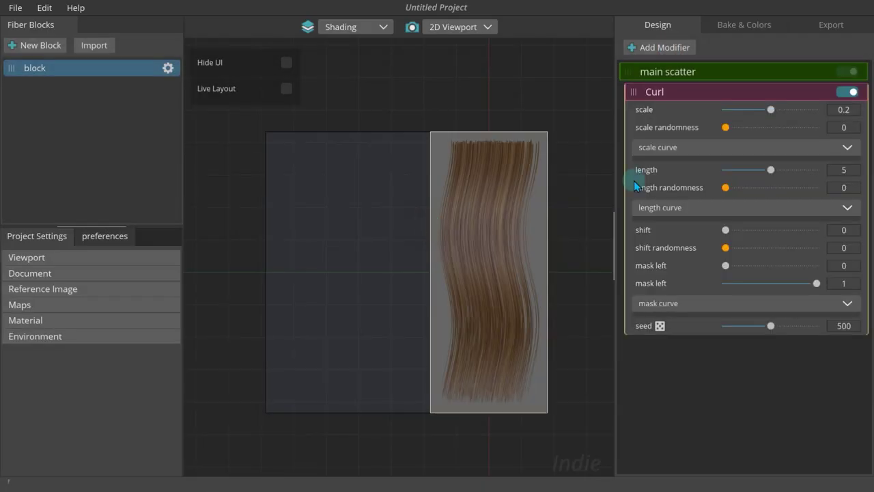
Add a Clump modifier and a Bend modifier below the Curl modifier
click(706, 87)
click(683, 47)
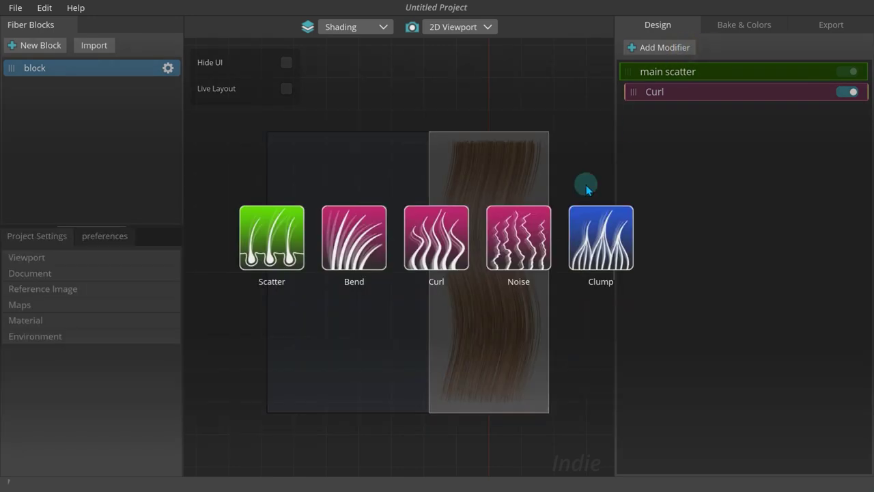
click(598, 236)
click(657, 47)
click(352, 238)
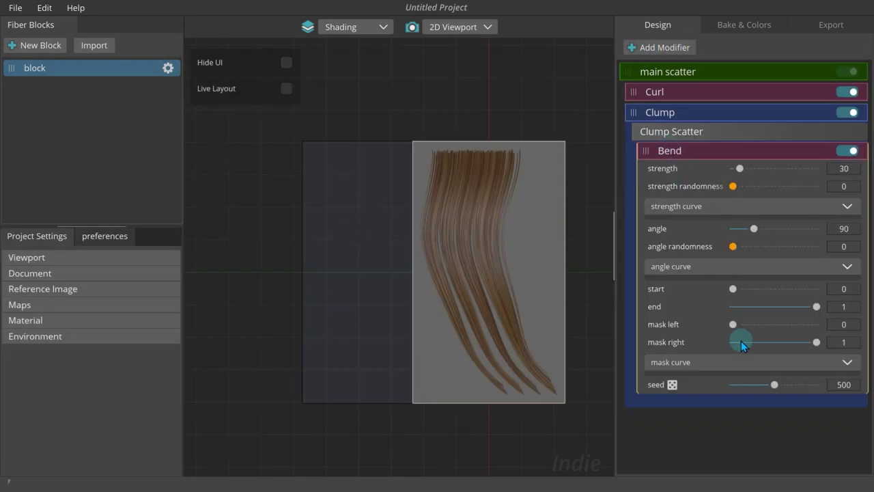
Set the Bend's start to 0.57, strength to 49.74 and angle randomness to 0.03, and move it out of Clump to directly below Curl
drag(731, 288, 804, 299)
drag(745, 169, 744, 168)
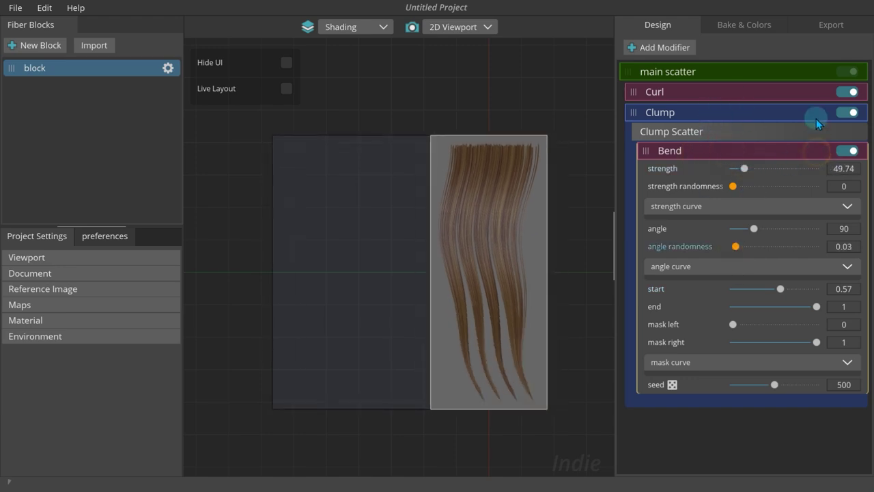
drag(644, 149, 650, 129)
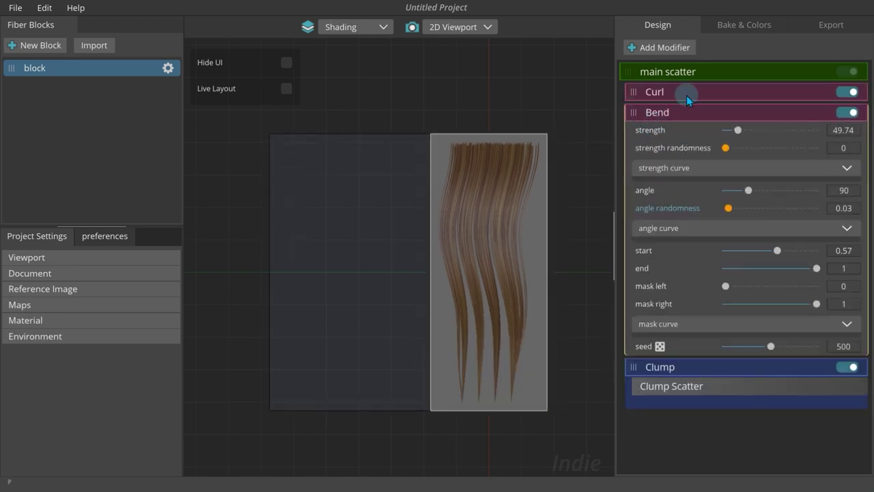
scroll(462, 262, up, 3)
middle_drag(498, 219, 437, 247)
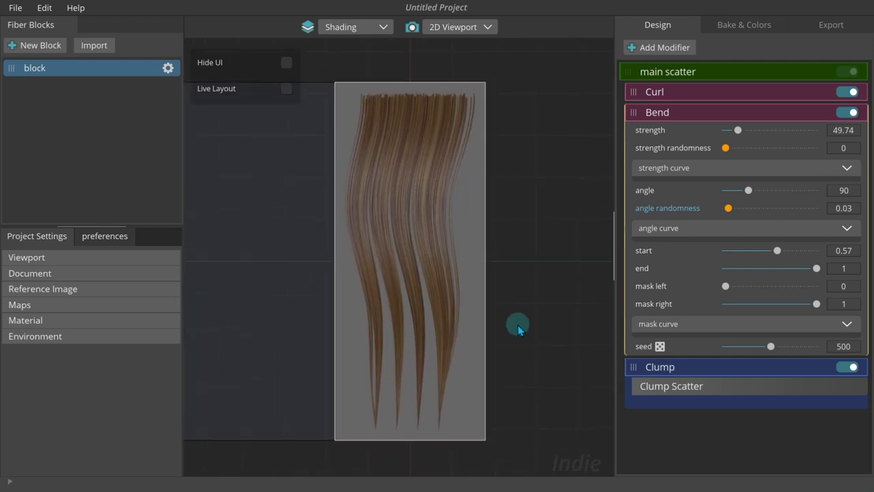
Switch the fiber preview from the 2D to the 3D viewport
click(153, 326)
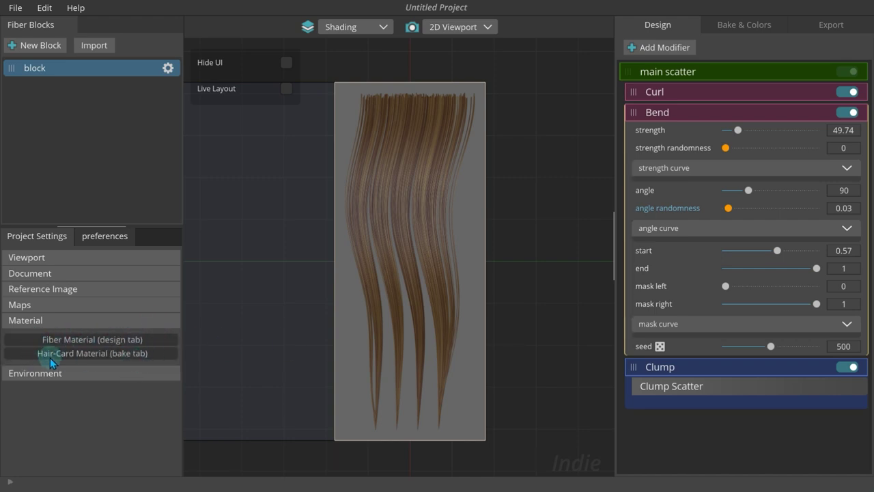
click(91, 320)
click(411, 28)
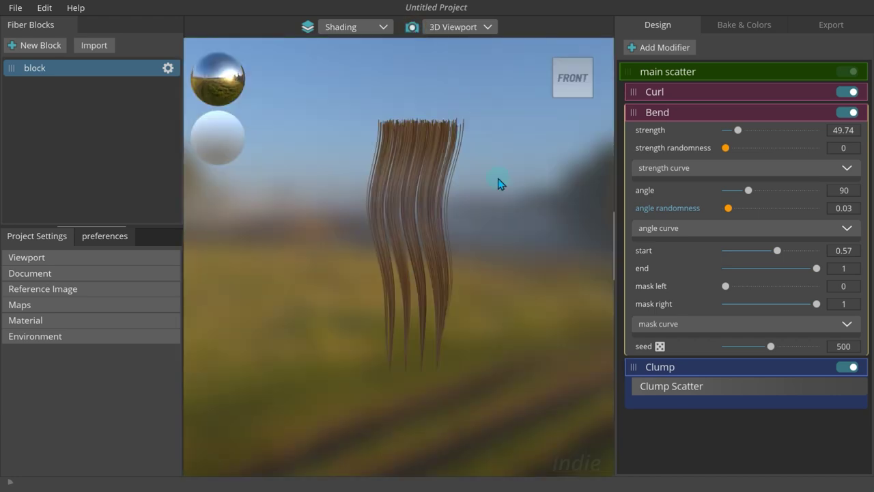
drag(500, 179, 430, 207)
scroll(420, 212, up, 5)
Change the environment to the dark studio image in the fourth row, third column, and rotate the lighting around the hair
click(212, 72)
click(344, 267)
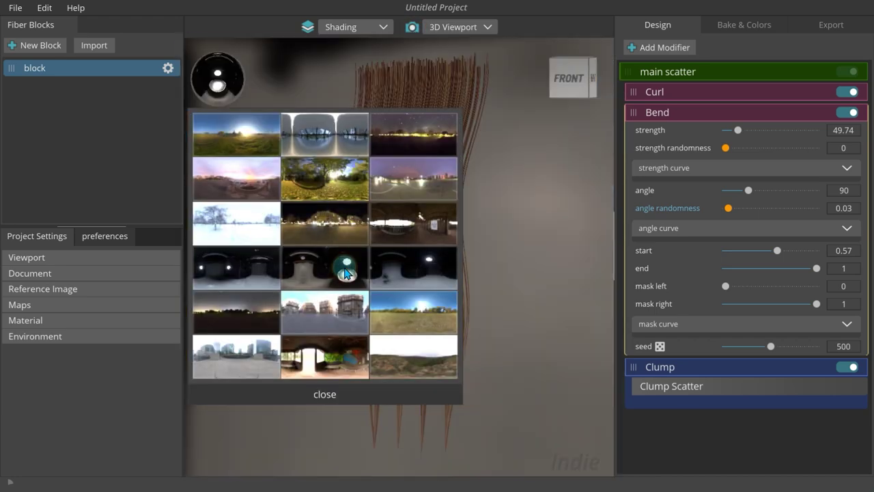
click(421, 223)
click(421, 275)
click(330, 396)
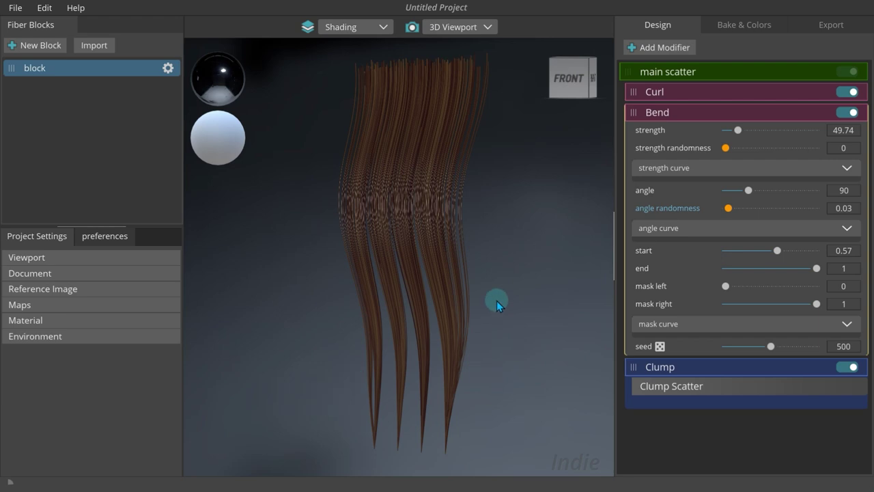
shift+drag(497, 301, 401, 271)
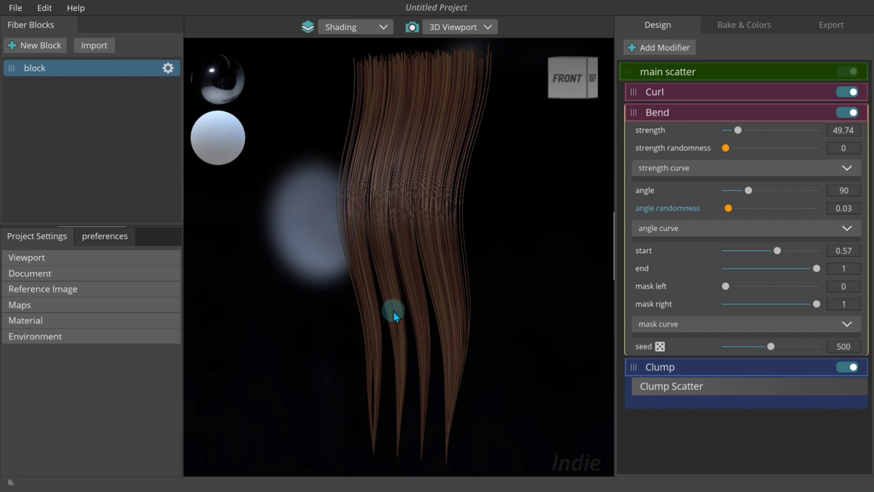
drag(396, 314, 259, 318)
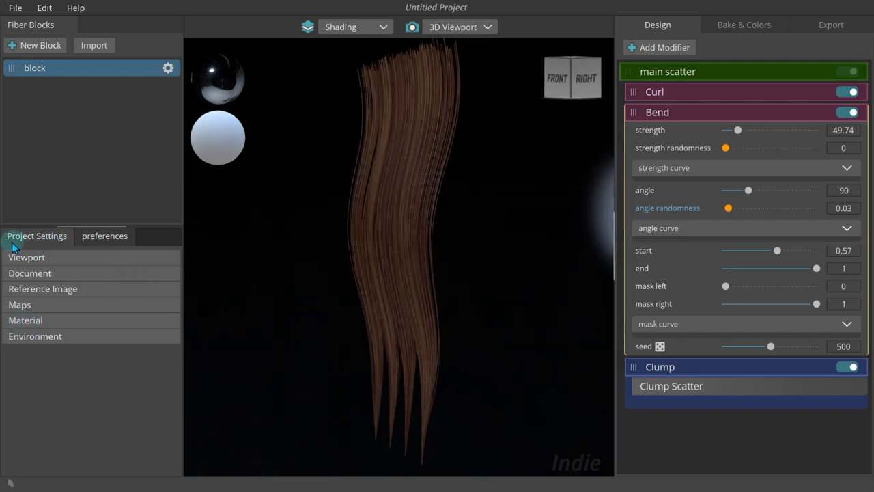
Open the Fiber Material settings and enlarge the project settings area to show all material options
click(42, 320)
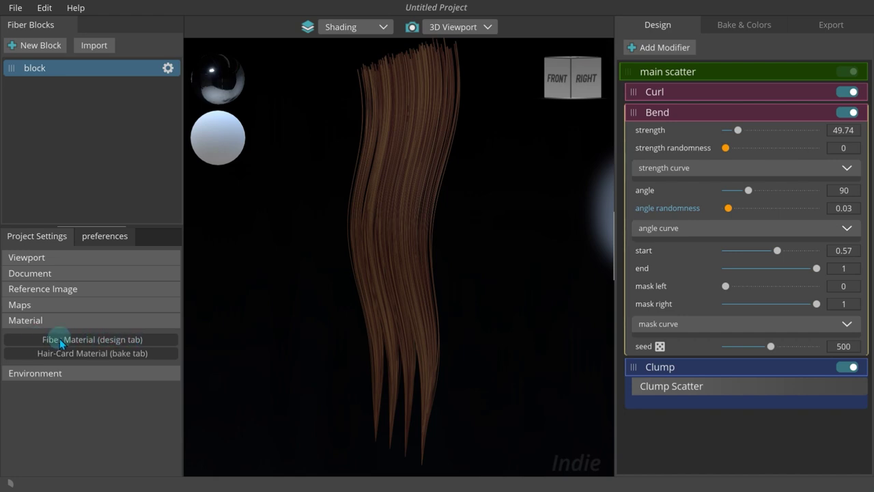
click(113, 340)
scroll(114, 340, down, 2)
drag(107, 225, 103, 99)
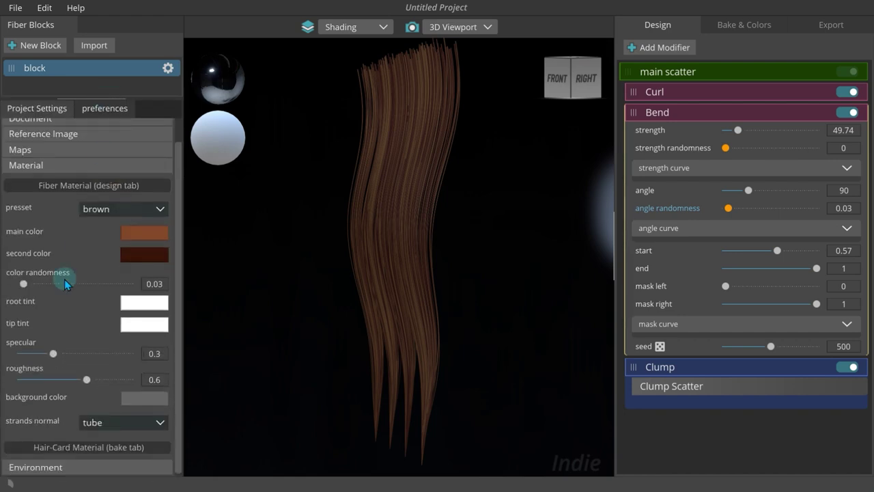
scroll(72, 304, down, 1)
scroll(73, 308, up, 2)
scroll(73, 308, down, 1)
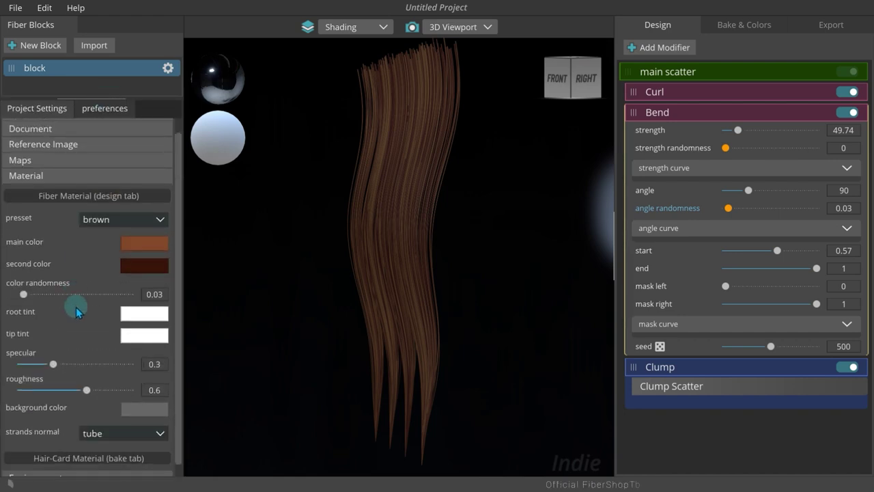
middle_drag(295, 306, 298, 306)
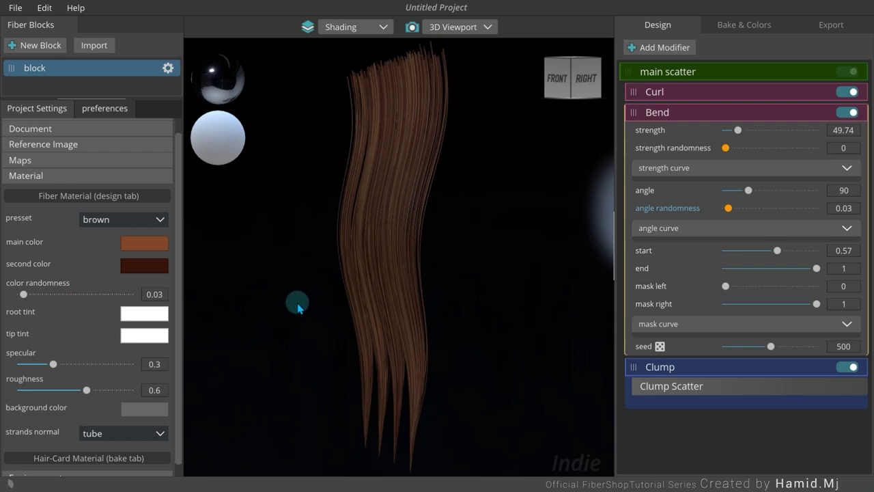
mouse_move(298, 306)
mouse_down()
mouse_move(203, 308)
mouse_move(371, 308)
mouse_move(330, 323)
mouse_move(328, 339)
mouse_up()
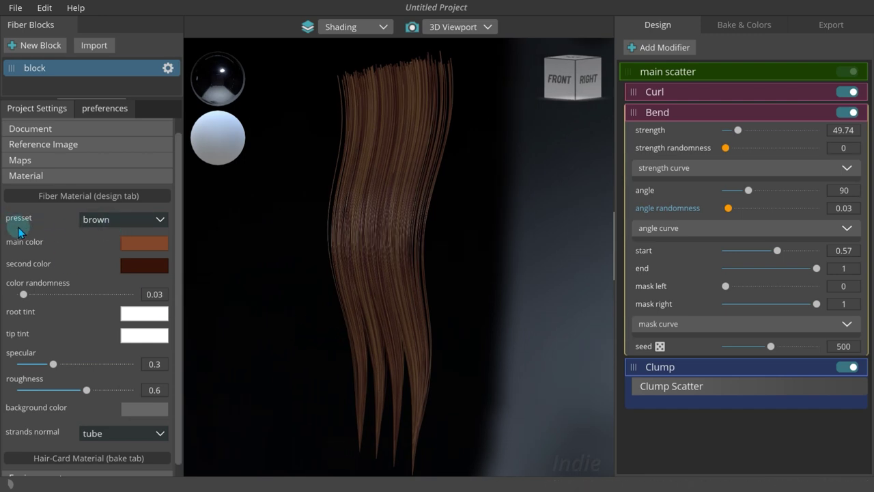
Try the red, purple, black, purple-blue and rainbow fiber material presets and return to brown
click(120, 225)
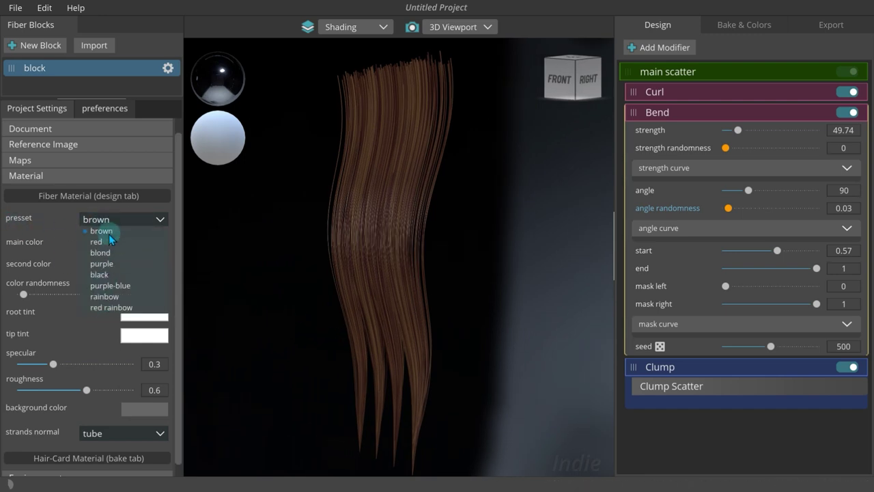
click(99, 241)
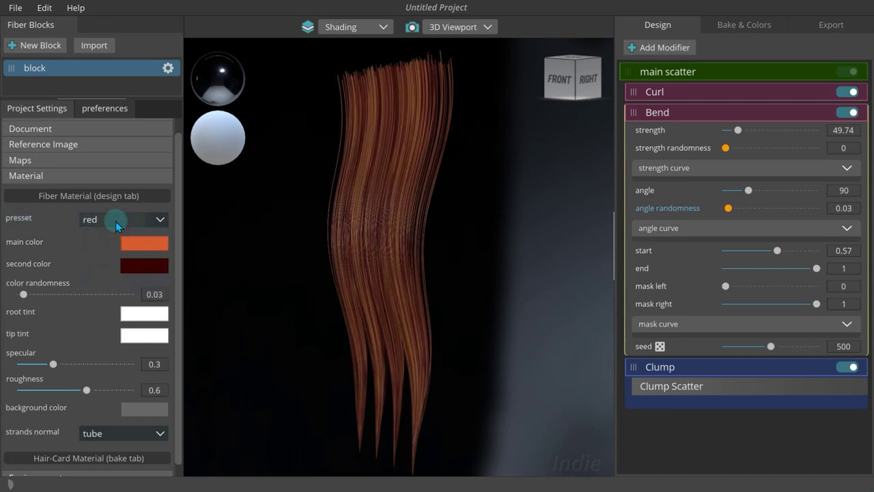
click(111, 219)
click(104, 263)
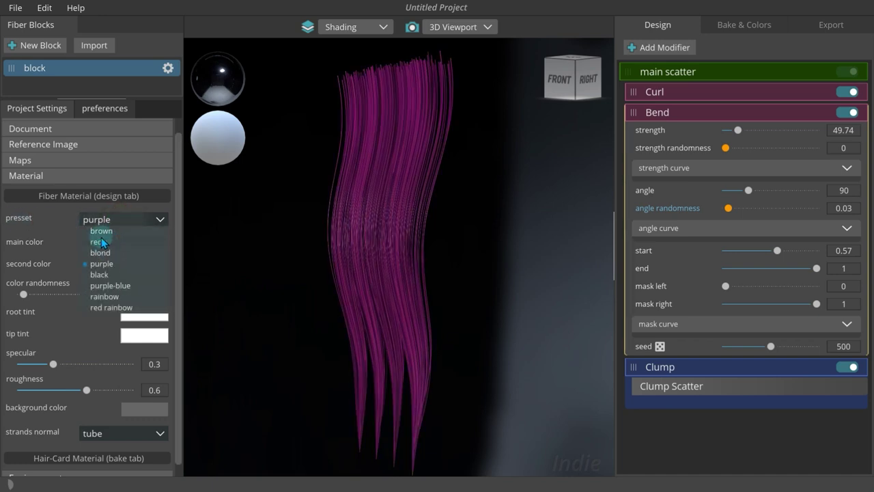
click(111, 231)
scroll(111, 220, down, 4)
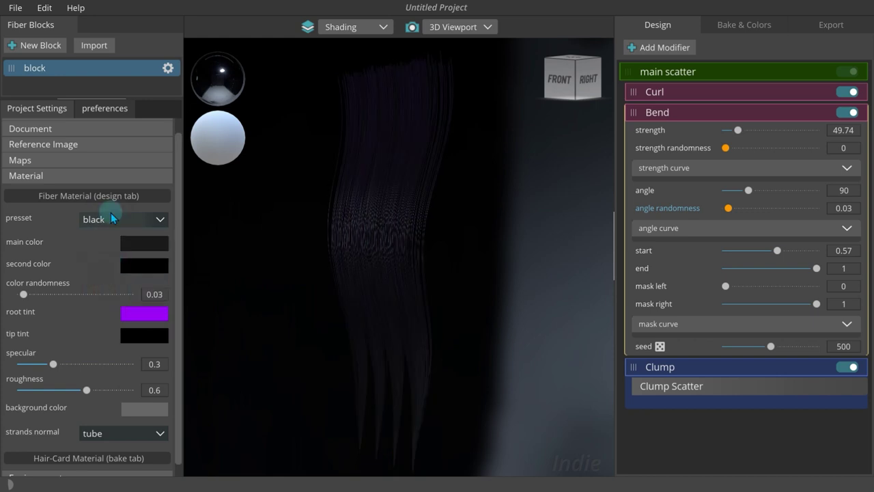
click(112, 218)
click(106, 285)
click(113, 220)
click(108, 297)
click(114, 220)
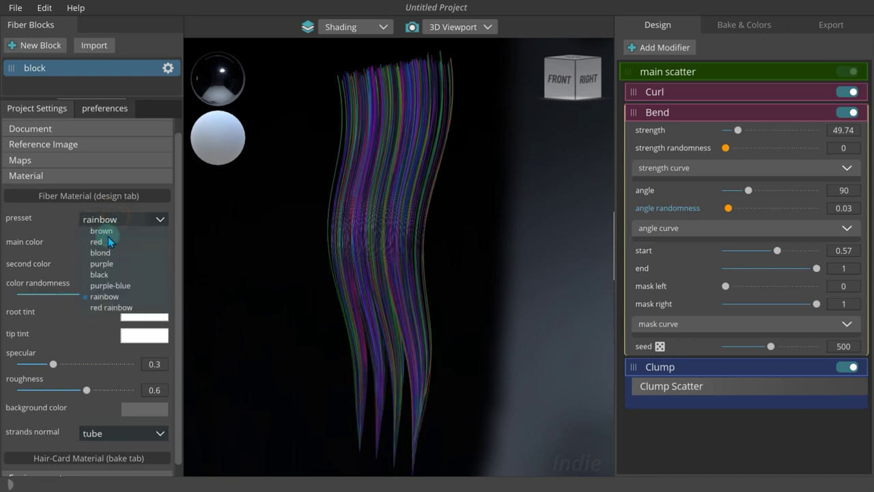
click(104, 230)
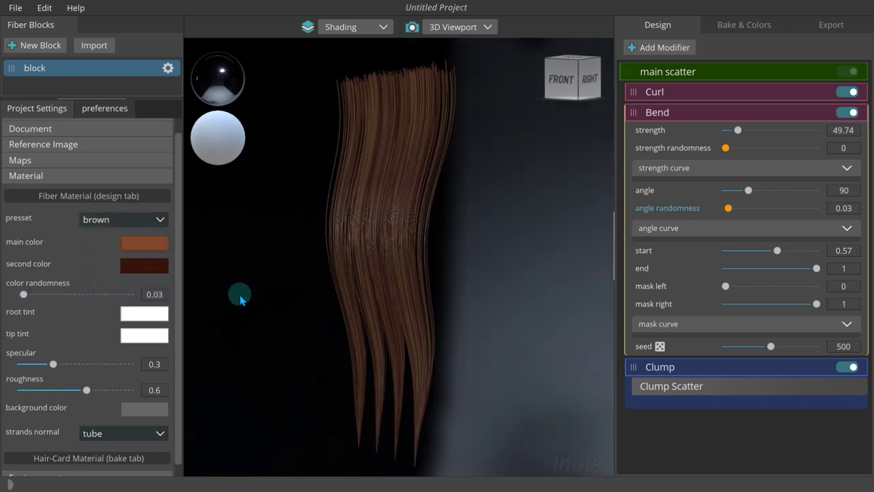
Set the fiber material's main color to red
click(141, 244)
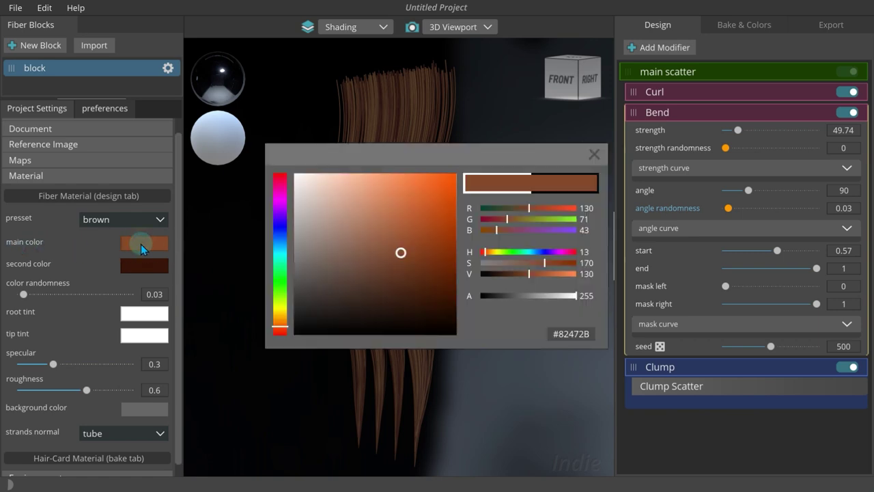
drag(340, 160, 134, 252)
click(74, 264)
drag(166, 295, 110, 318)
click(389, 245)
Set the fiber material's second color to blue
click(128, 268)
drag(74, 340, 74, 316)
drag(189, 288, 248, 281)
click(388, 246)
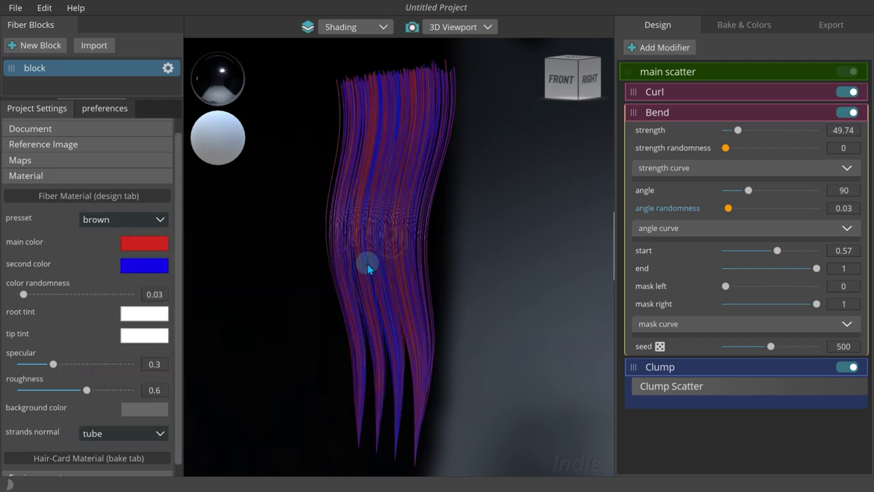
Try a color randomness of 0 and raise it to 0.05
drag(316, 275, 324, 279)
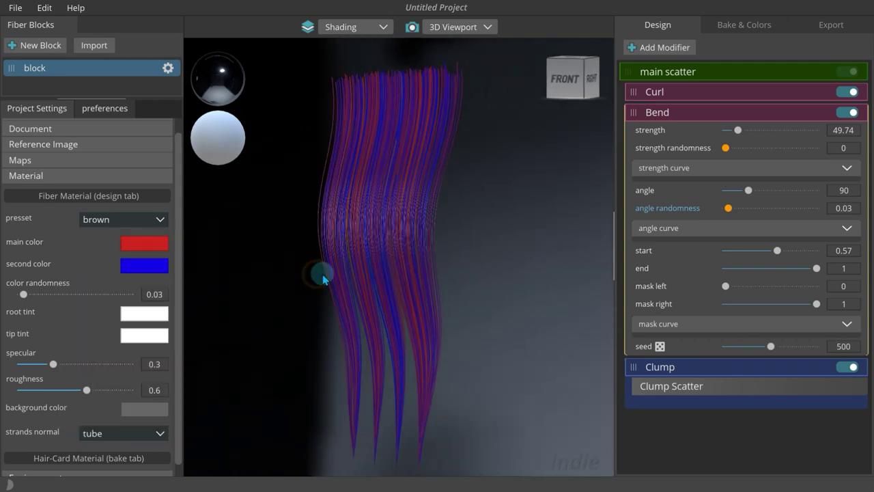
click(22, 291)
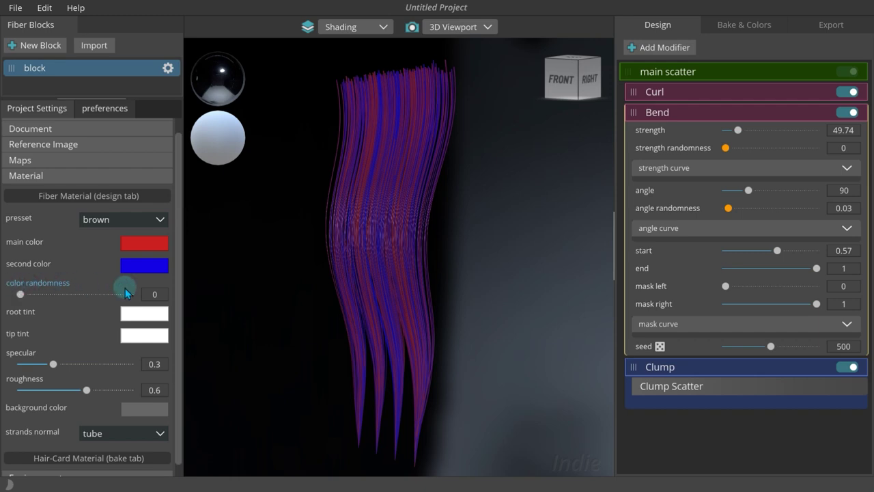
mouse_move(26, 294)
mouse_down()
mouse_move(127, 300)
mouse_move(26, 307)
mouse_up()
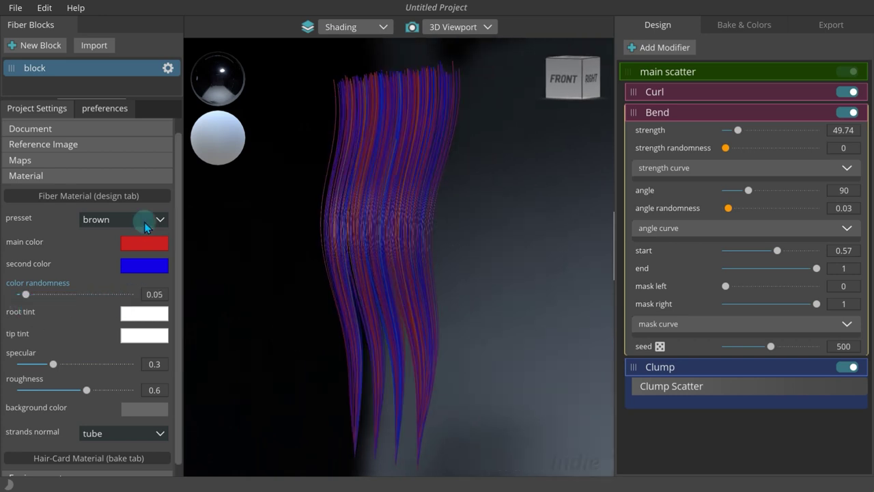
Try the rainbow preset and switch the fiber material back to brown
click(142, 219)
click(121, 302)
click(137, 219)
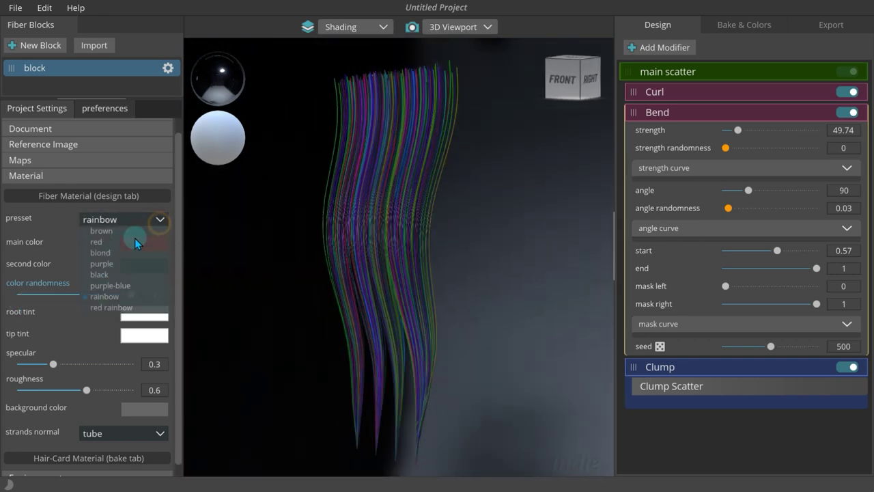
click(123, 237)
Set the root tint of the fibers to red
click(144, 313)
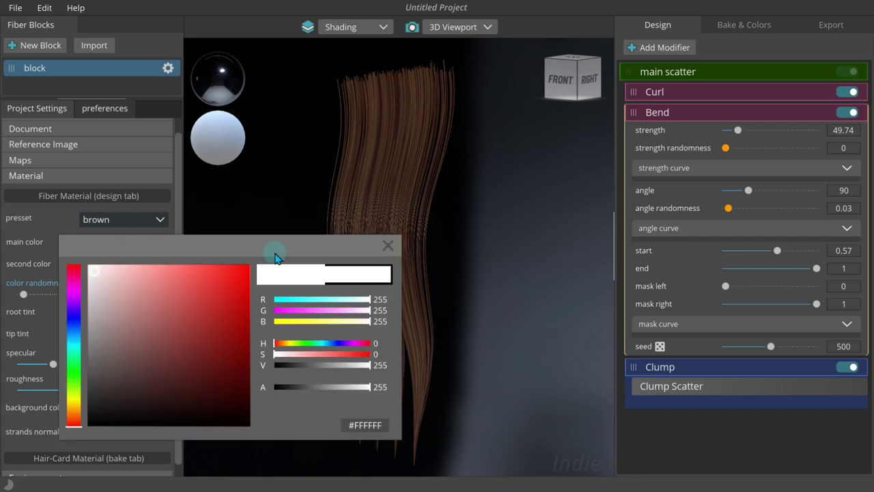
drag(219, 283, 385, 265)
click(380, 249)
Set the tip tint of the fibers to blue
click(144, 333)
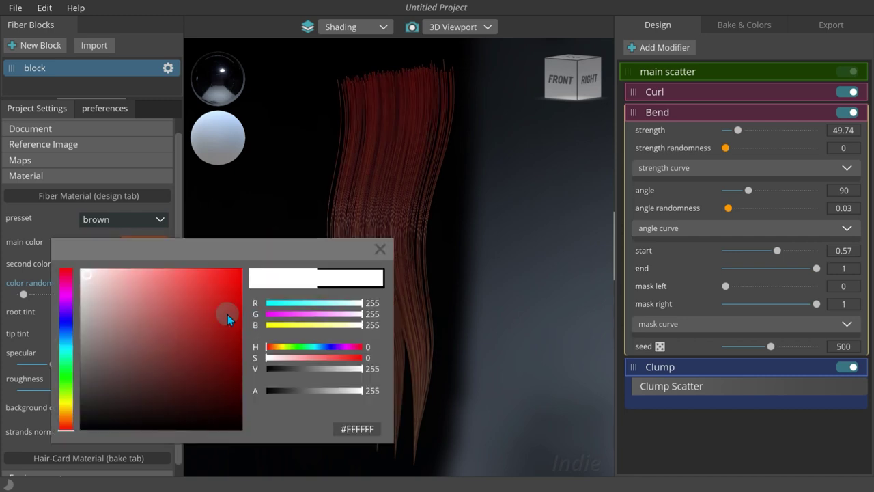
drag(66, 314, 66, 329)
drag(205, 294, 380, 252)
click(381, 252)
middle_drag(365, 256, 226, 255)
Set both the main color and the second color to white
click(148, 243)
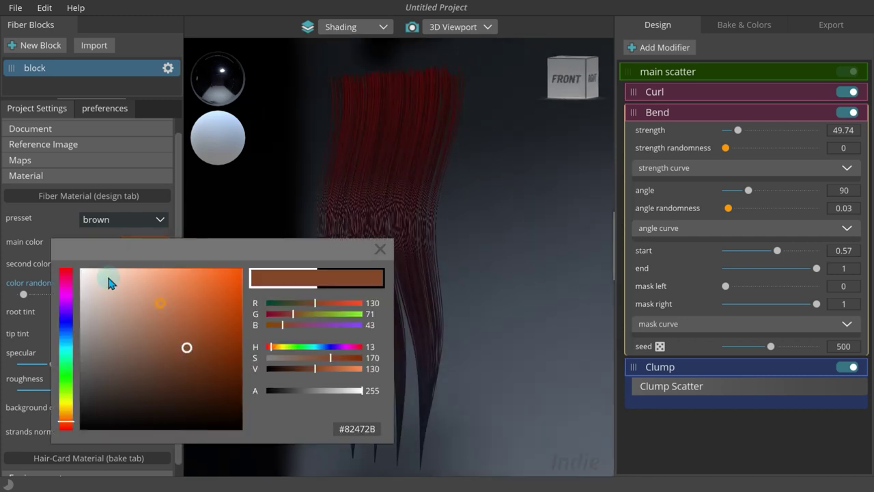
drag(108, 279, 75, 264)
click(380, 250)
click(152, 265)
click(380, 249)
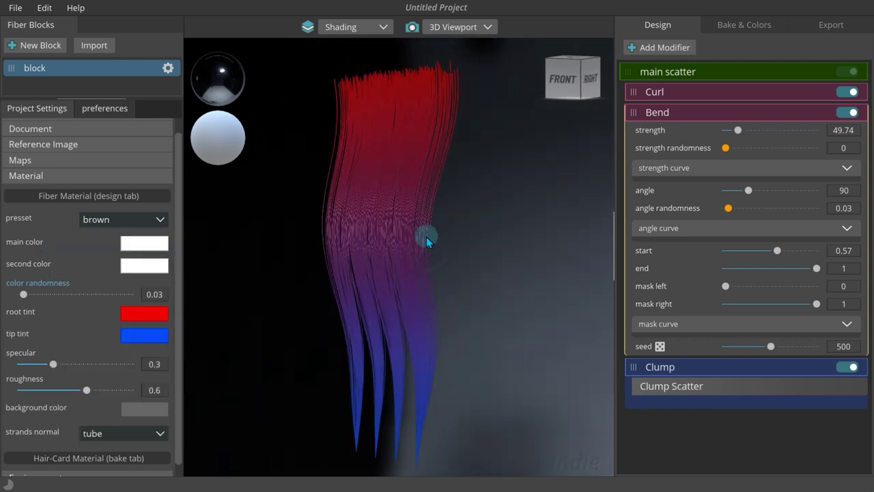
Try a black root tint and change it to a muted red
click(144, 314)
drag(237, 275, 86, 420)
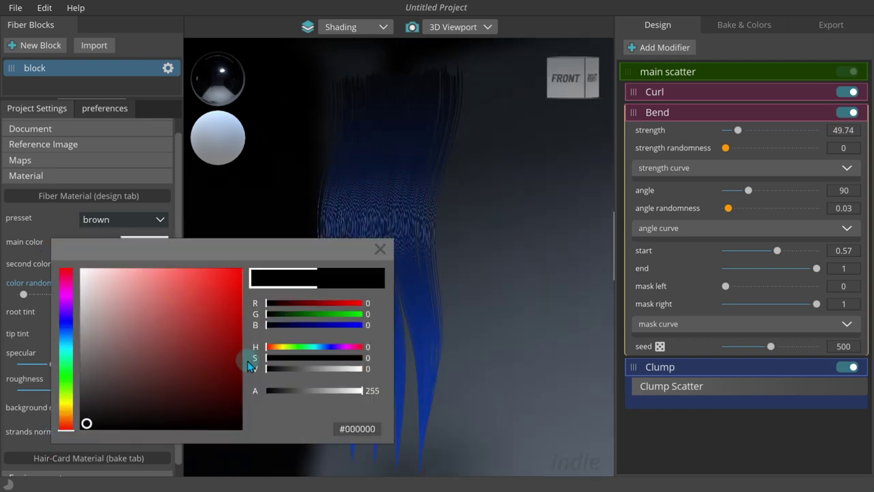
click(212, 329)
Apply the blond preset to the fiber material
click(161, 225)
click(160, 220)
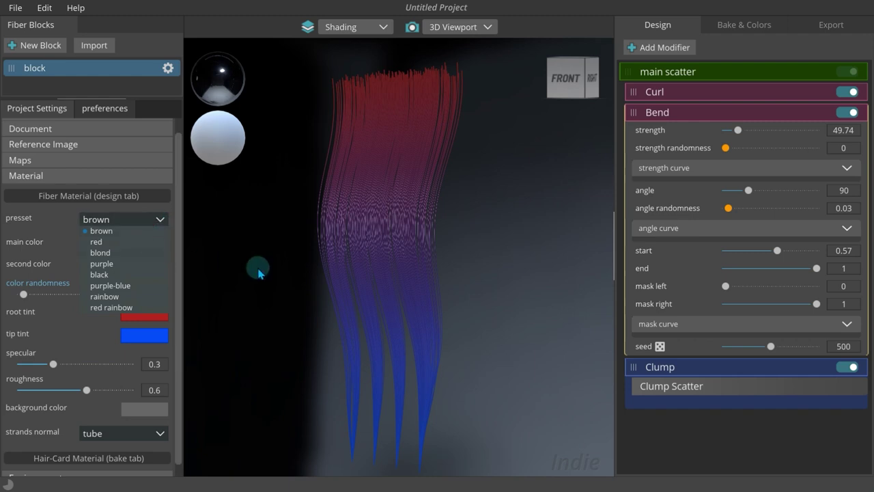
click(121, 253)
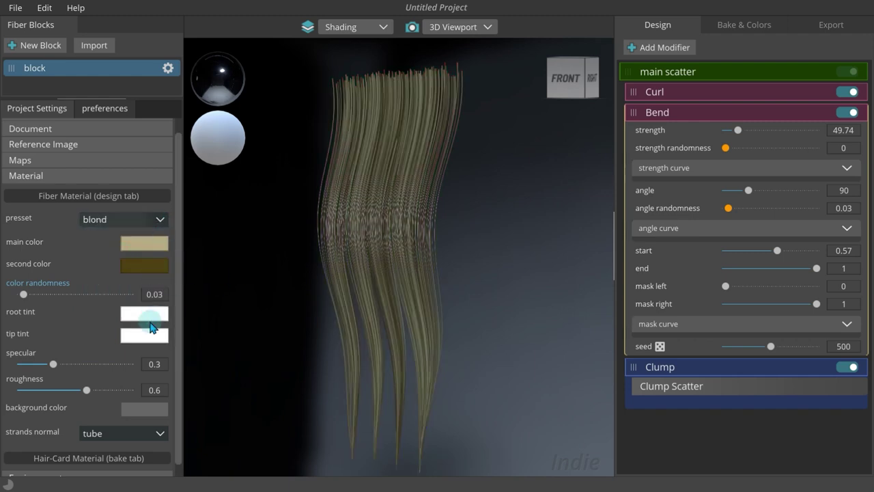
Set the root tint of the fibers to black (#000000) and view the strands from different angles
click(152, 319)
drag(116, 316, 86, 420)
click(416, 256)
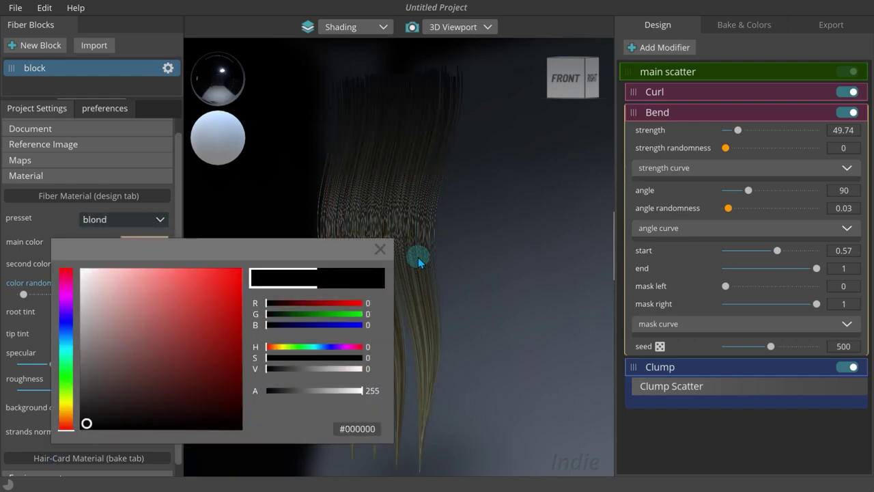
drag(447, 280, 415, 152)
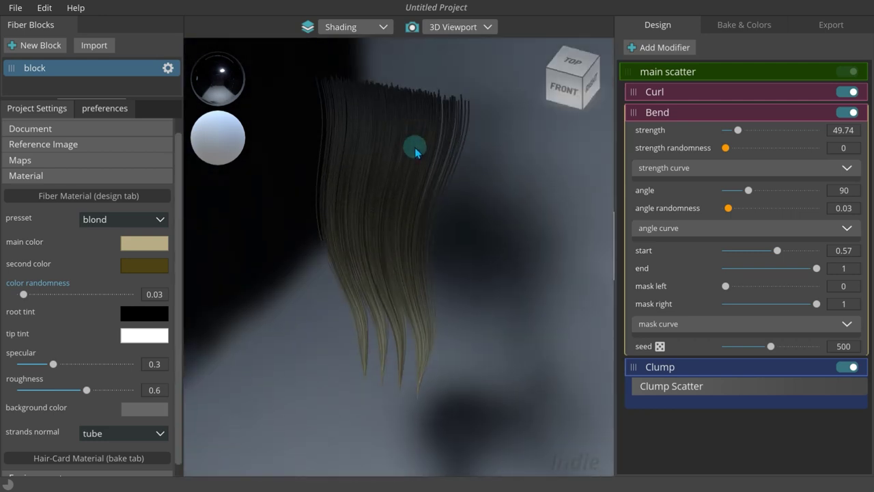
drag(449, 123, 384, 149)
Set the second color of the fiber material to burnt orange (#A14214)
click(144, 265)
click(334, 303)
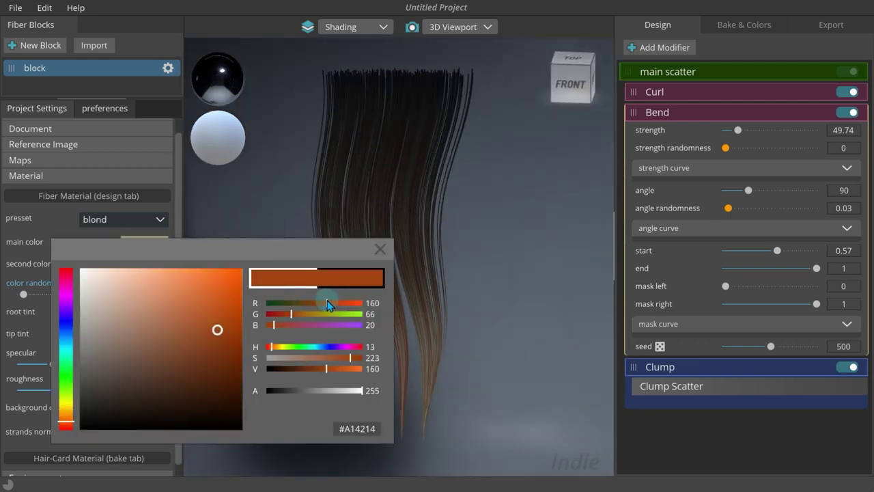
click(414, 249)
drag(414, 249, 319, 312)
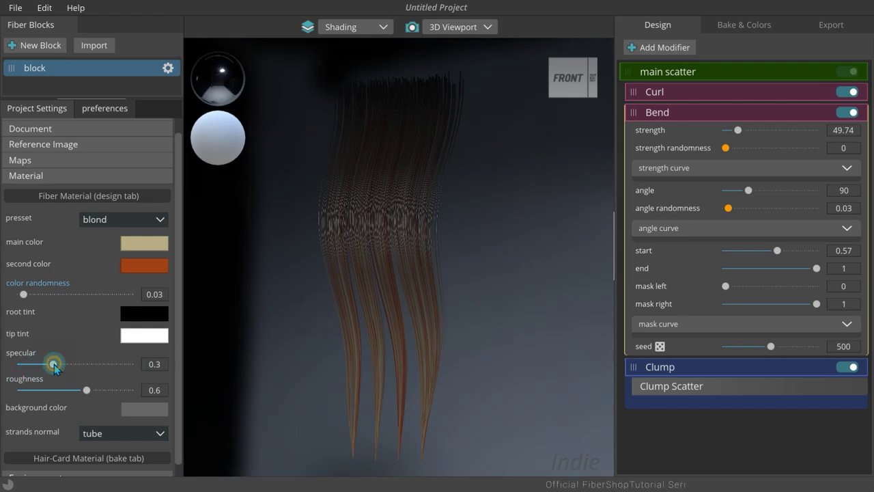
Set the fibers' specular to 0.42 and their strands normal to flat
mouse_move(54, 367)
mouse_down()
mouse_move(32, 363)
mouse_move(137, 364)
mouse_move(22, 363)
mouse_move(123, 363)
mouse_move(33, 364)
mouse_move(113, 363)
mouse_move(67, 365)
mouse_up()
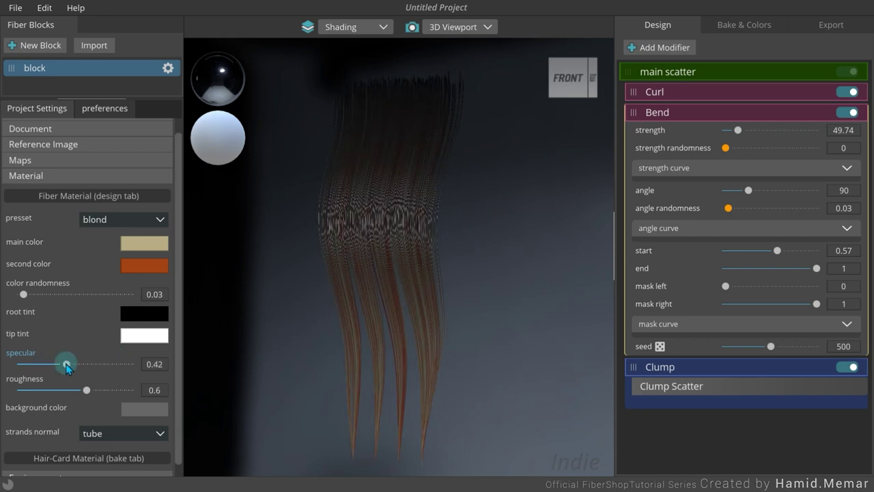
drag(295, 360, 233, 362)
click(96, 433)
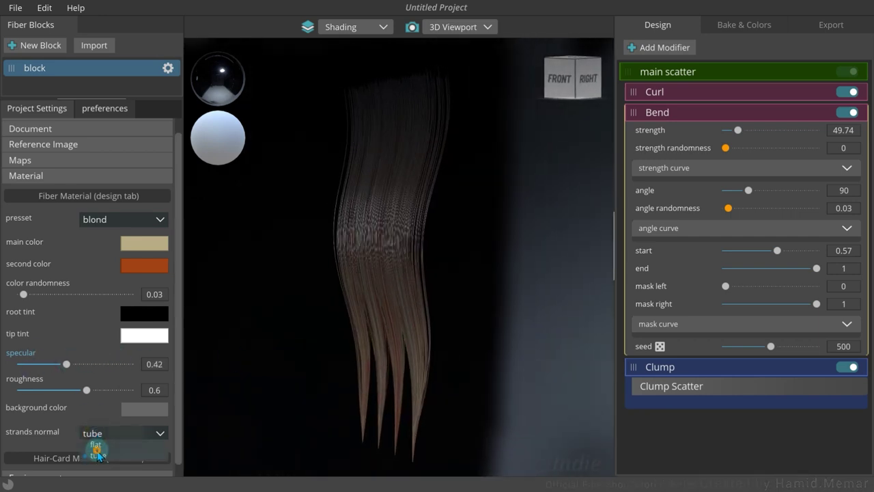
click(109, 422)
Raise the fibers' specular to 0.58 and their roughness to 1, checking the highlights on the strands
drag(66, 364, 91, 375)
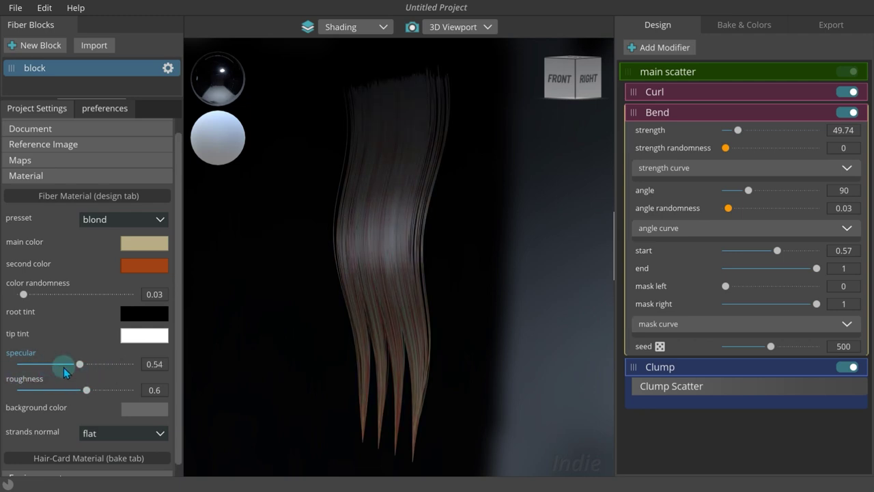
mouse_move(86, 398)
mouse_down()
mouse_move(48, 397)
mouse_move(118, 399)
mouse_move(76, 399)
mouse_move(112, 392)
mouse_move(70, 367)
mouse_up()
mouse_move(294, 363)
mouse_down()
mouse_move(306, 363)
mouse_move(287, 364)
mouse_up()
drag(102, 390, 84, 364)
drag(99, 389, 136, 391)
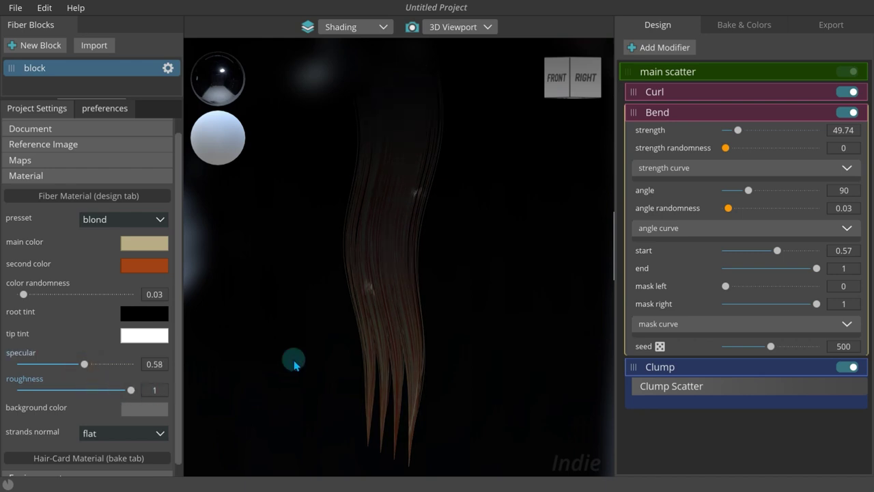
mouse_move(294, 365)
mouse_down()
mouse_move(295, 358)
mouse_move(303, 366)
mouse_up()
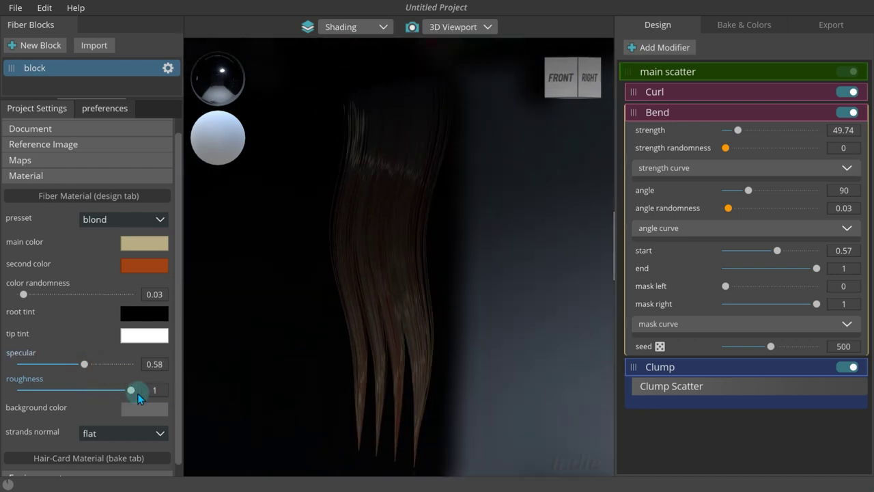
Try a roughness of 0.35 on the fibers, inspect the strands and set it back to 1
mouse_move(137, 394)
mouse_down()
mouse_move(122, 380)
mouse_move(59, 390)
mouse_up()
click(388, 374)
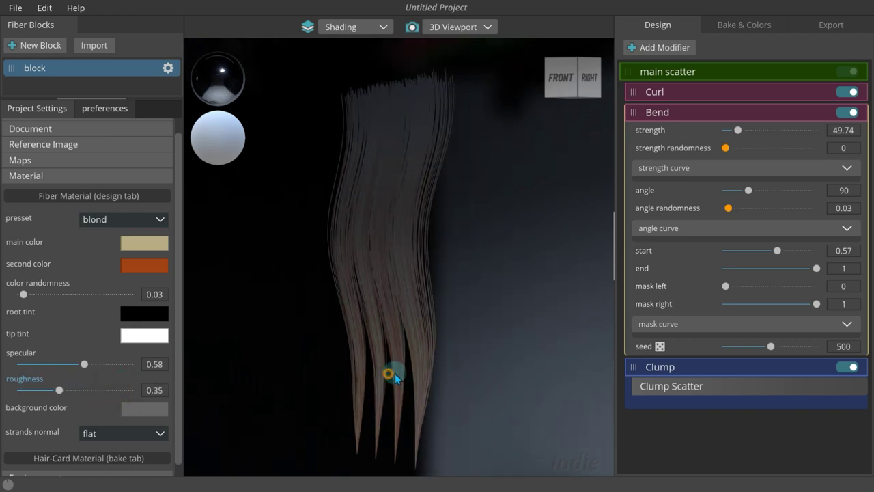
drag(395, 376, 375, 377)
drag(59, 390, 147, 386)
Switch to the 2D viewport and set the fiber material's background color to blue, trying red first
click(411, 27)
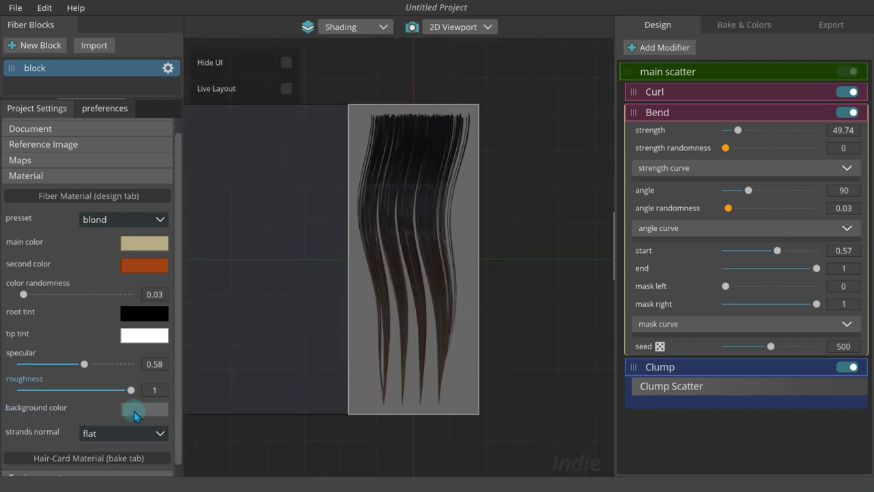
click(134, 410)
mouse_move(157, 254)
mouse_down()
mouse_move(175, 228)
mouse_move(171, 282)
mouse_move(178, 216)
mouse_up()
drag(249, 206, 264, 200)
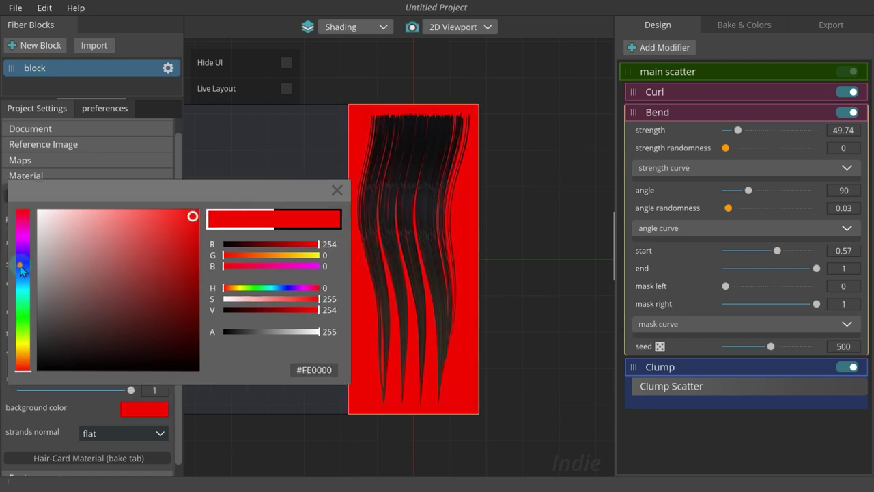
mouse_move(75, 260)
mouse_down()
mouse_move(135, 253)
mouse_move(171, 234)
mouse_up()
click(336, 190)
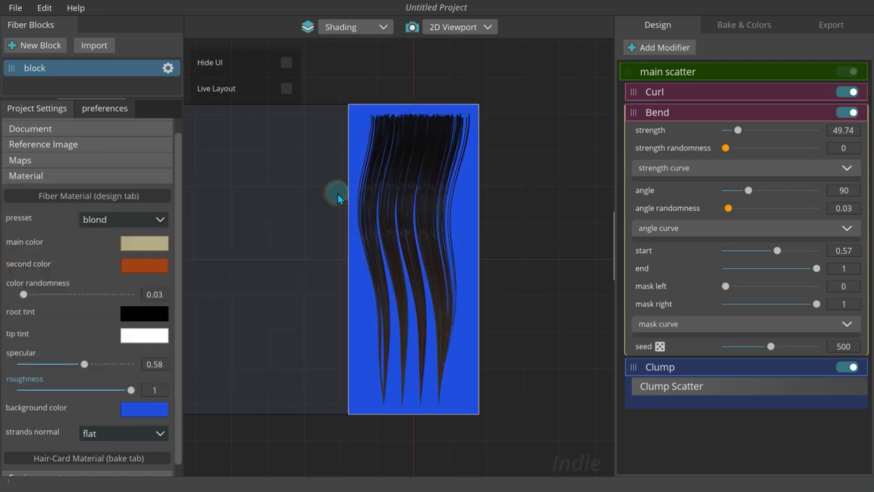
Compare the tube and flat strands normal options in the 2D viewport, ending on flat
scroll(149, 357, down, 1)
scroll(416, 253, up, 4)
scroll(417, 253, down, 2)
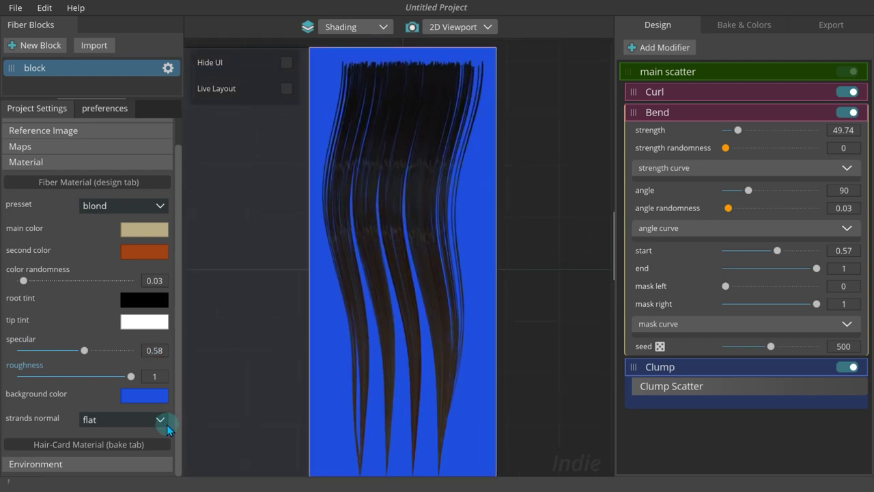
click(101, 420)
click(107, 440)
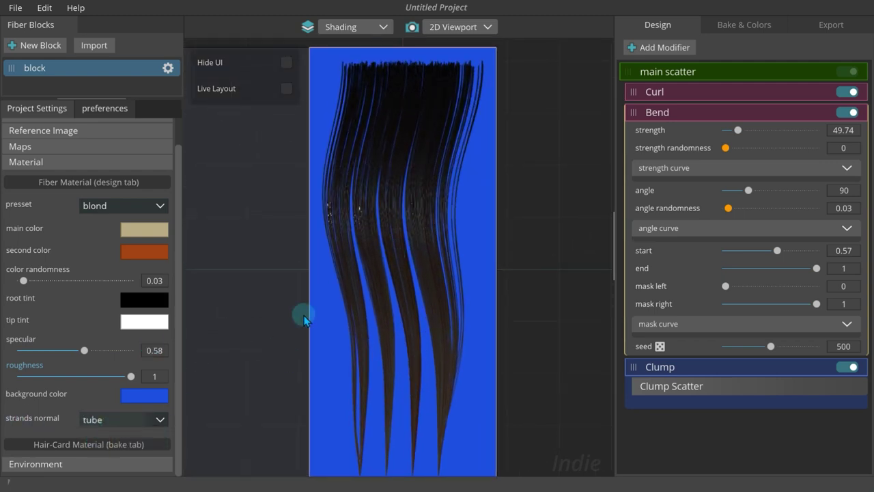
click(136, 419)
click(102, 431)
click(132, 440)
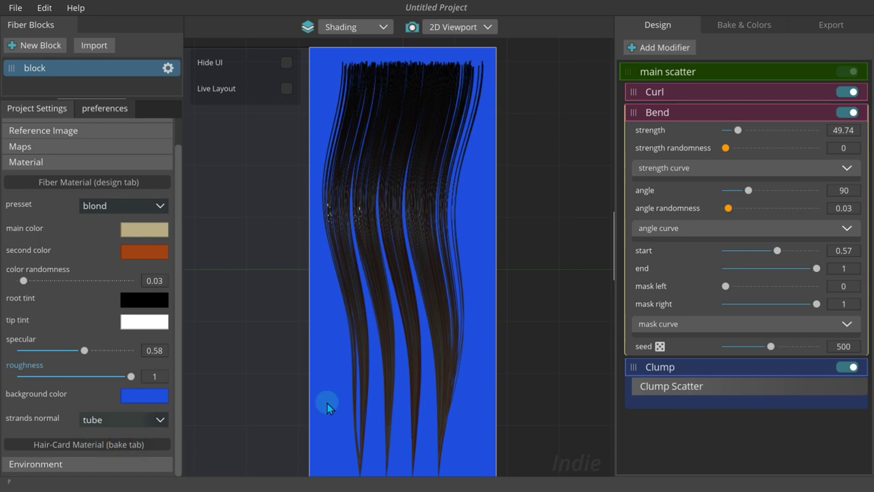
scroll(252, 344, up, 2)
click(146, 418)
click(103, 430)
scroll(403, 174, down, 1)
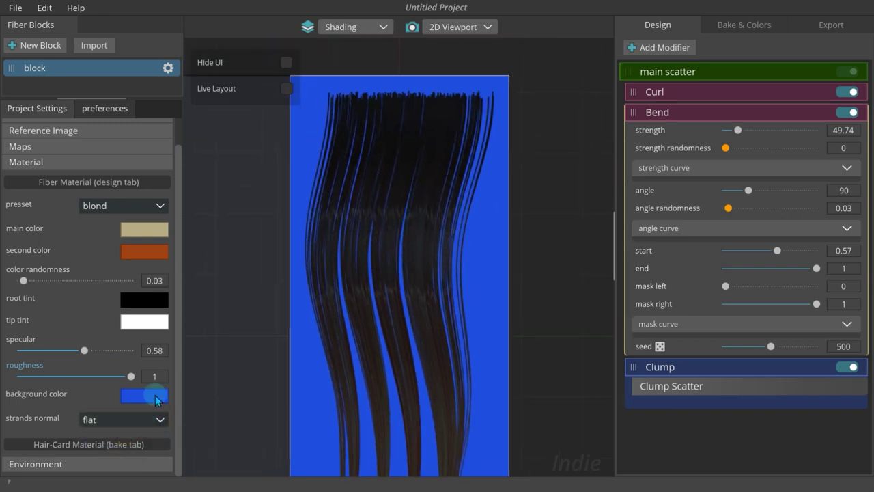
Set specular to 0.78 and roughness to 0.89, trying the tube strands normal before returning to flat
drag(115, 352, 111, 352)
drag(131, 376, 85, 377)
click(125, 418)
click(112, 442)
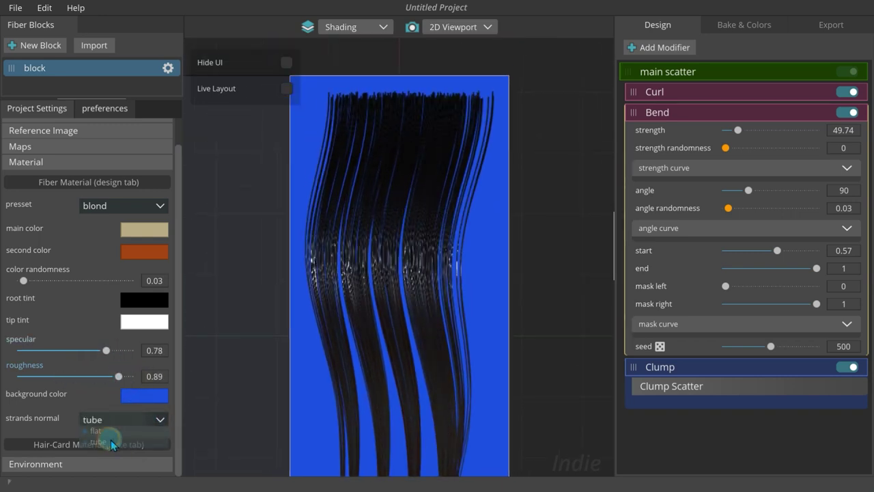
click(123, 430)
Check the flat strands in the 3D viewport and return to the 2D viewport
click(414, 27)
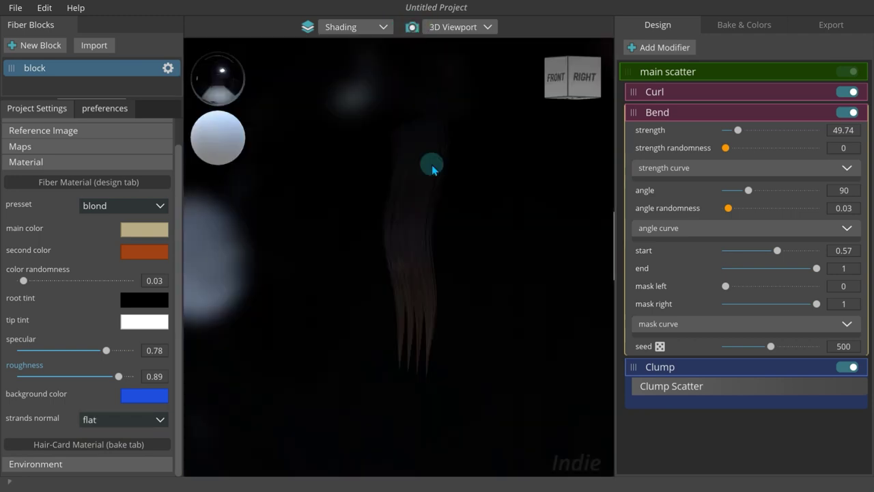
click(107, 438)
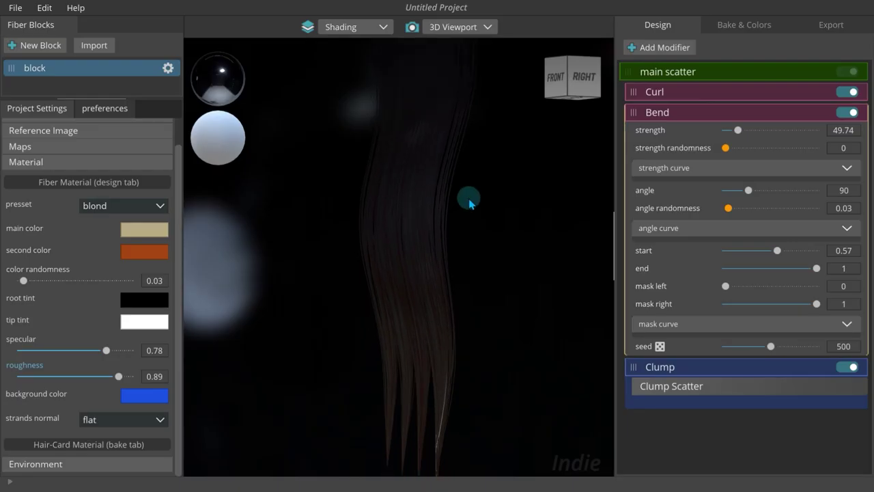
click(411, 26)
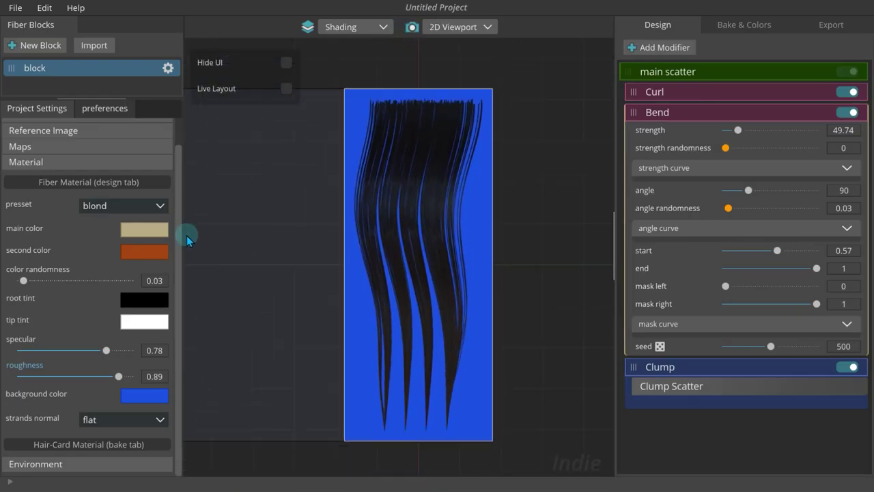
Apply the brown preset to the fiber material and set its background color to black
click(123, 206)
click(109, 213)
click(141, 394)
drag(140, 318, 12, 378)
click(336, 190)
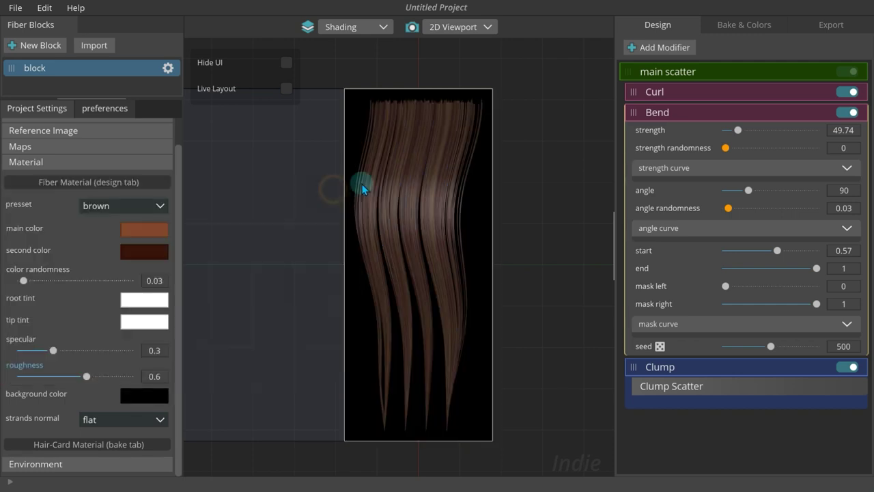
scroll(371, 234, up, 3)
scroll(416, 257, up, 1)
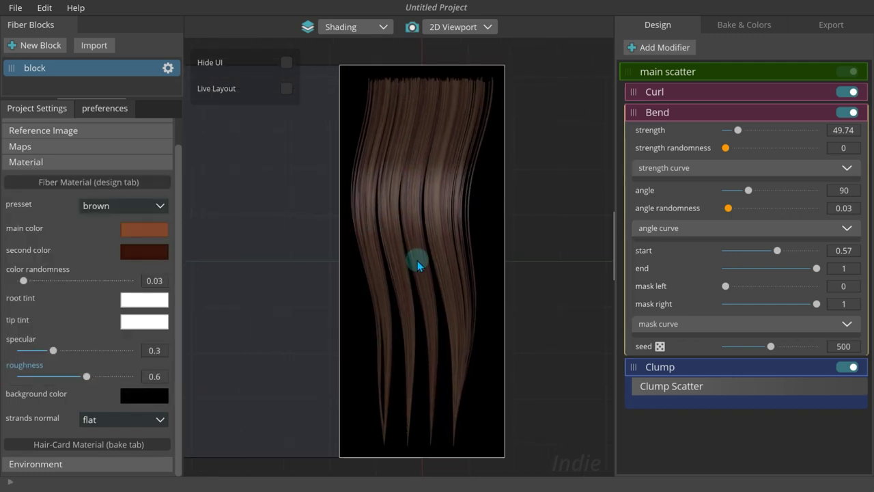
Hide and restore the interface around the 2D viewport, and set the Bend modifier's strength to 37.05
click(286, 63)
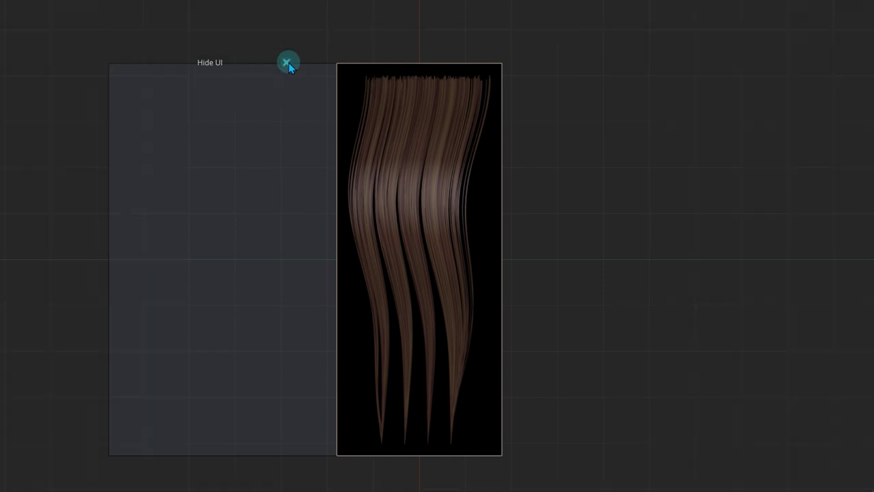
click(286, 63)
mouse_move(738, 130)
mouse_down()
mouse_move(770, 131)
mouse_move(734, 130)
mouse_up()
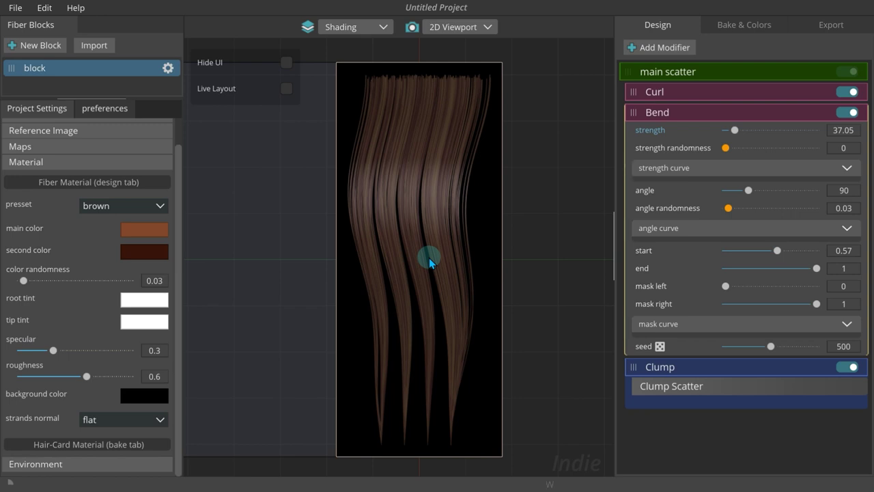
scroll(428, 262, up, 1)
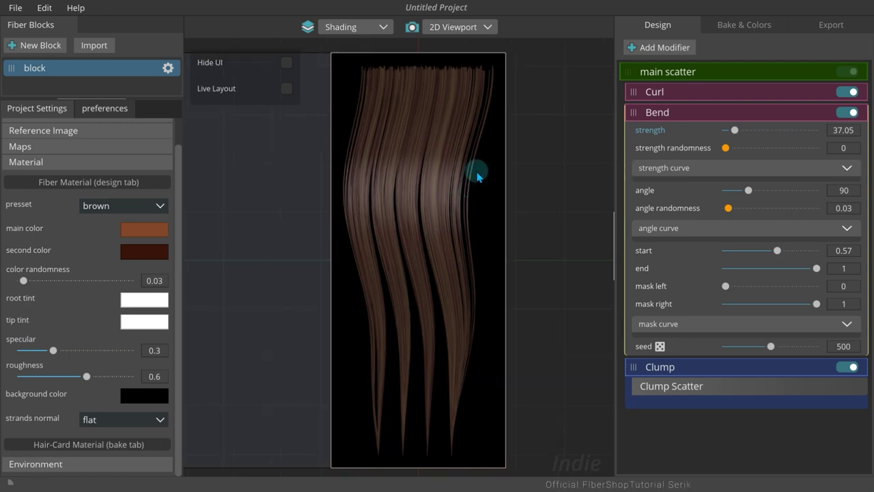
click(367, 33)
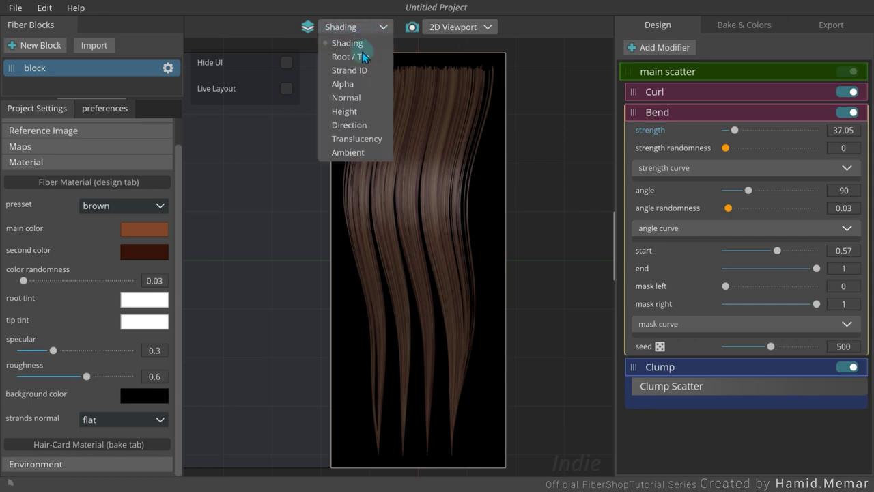
click(363, 96)
scroll(357, 28, up, 2)
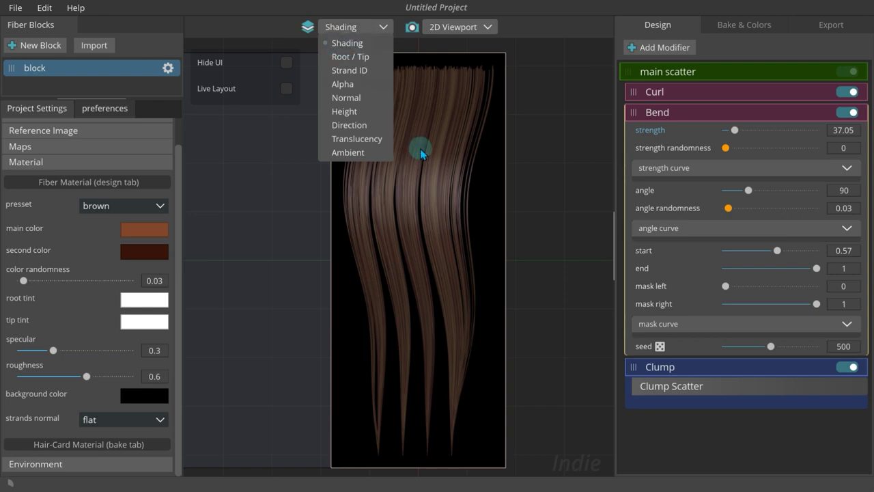
middle_drag(411, 167, 472, 169)
click(371, 28)
Preview the Root / Tip mode in the 3D viewport, restore Shading and return to the 2D viewport
click(412, 28)
click(377, 28)
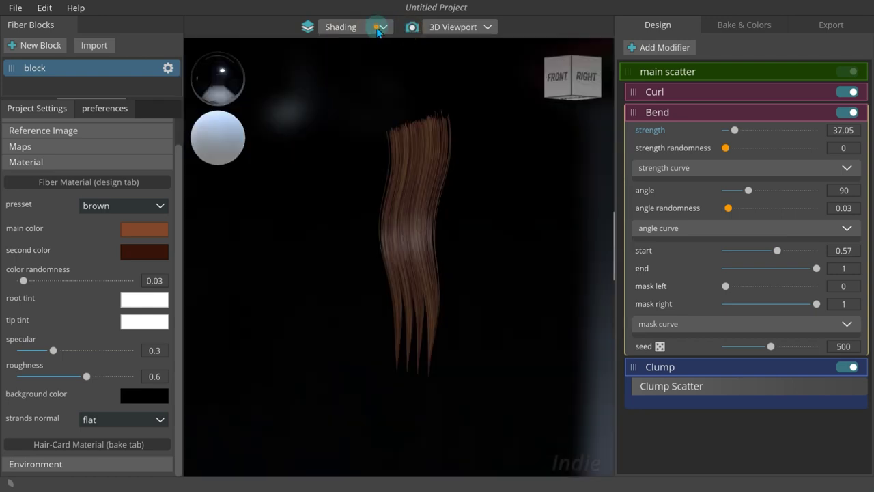
click(366, 60)
click(359, 30)
click(364, 46)
click(410, 28)
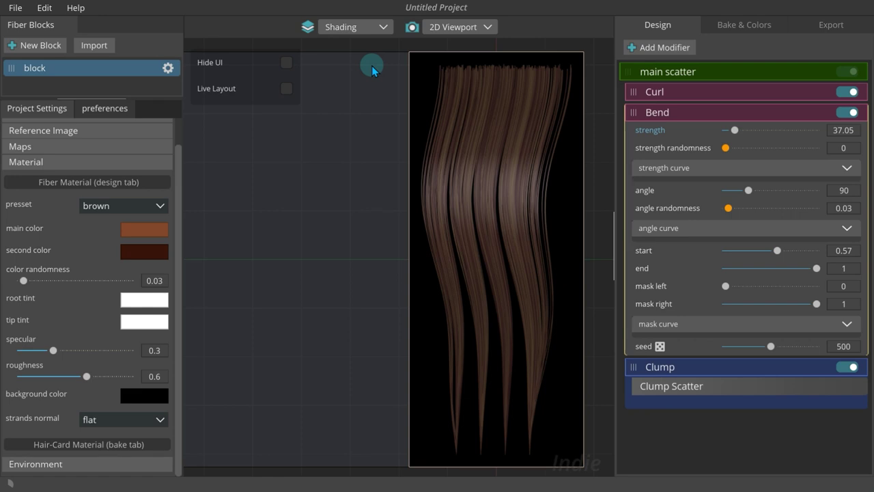
click(378, 28)
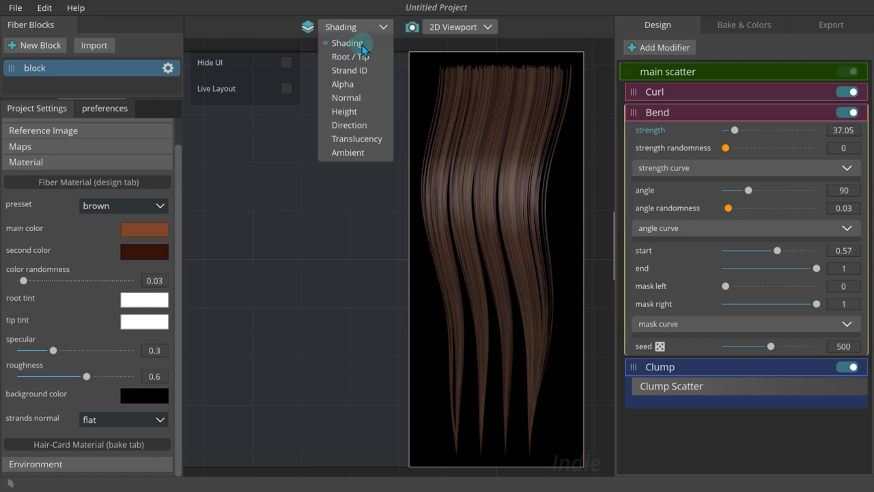
click(422, 53)
click(411, 26)
click(411, 26)
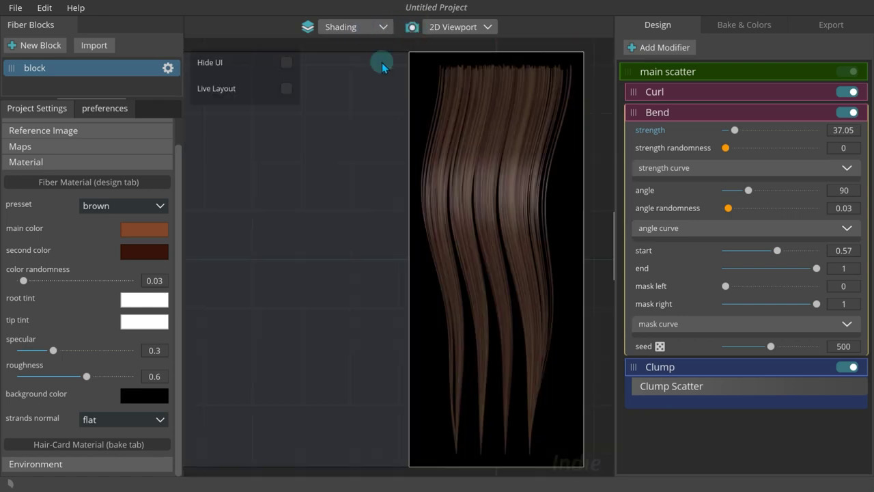
Preview the hair strands in the Root / Tip and Strand ID display modes in the 2D viewport
click(375, 29)
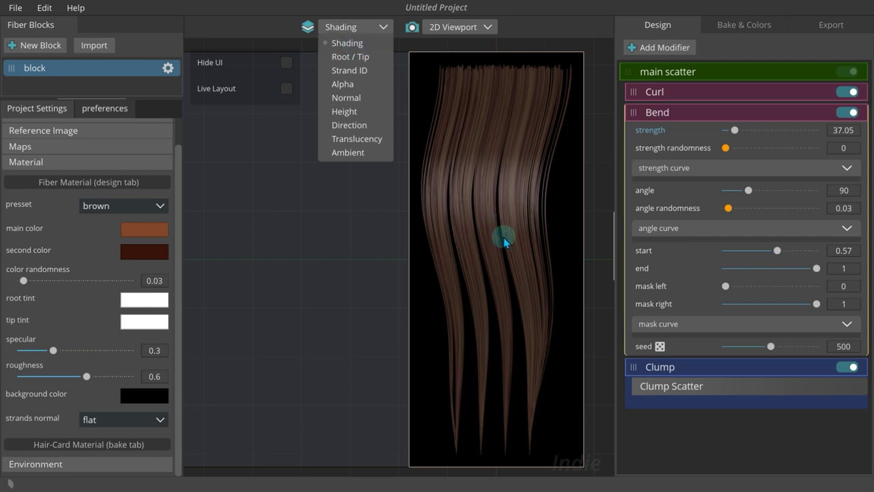
click(371, 62)
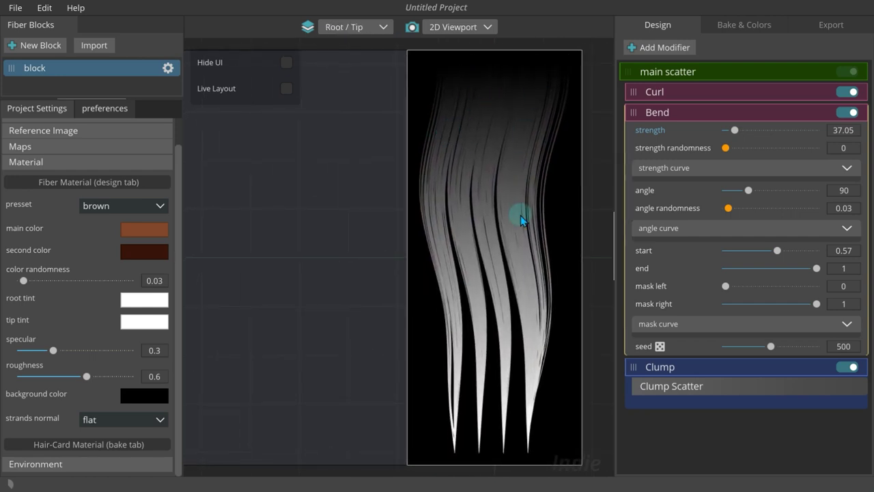
click(381, 27)
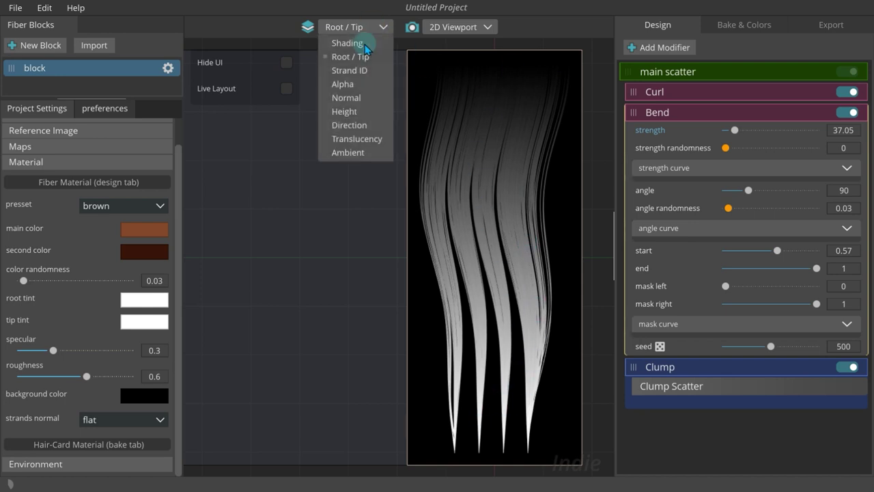
click(352, 65)
scroll(405, 234, down, 2)
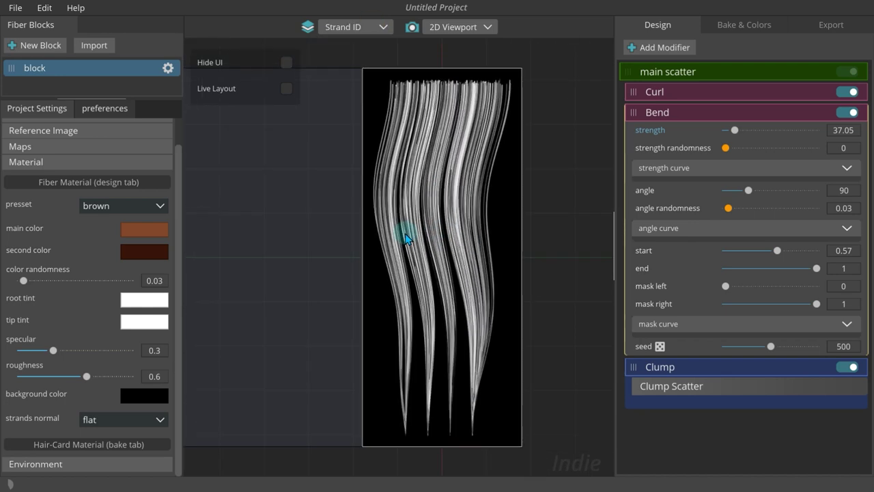
scroll(405, 234, up, 6)
scroll(405, 233, down, 6)
middle_drag(405, 233, 428, 256)
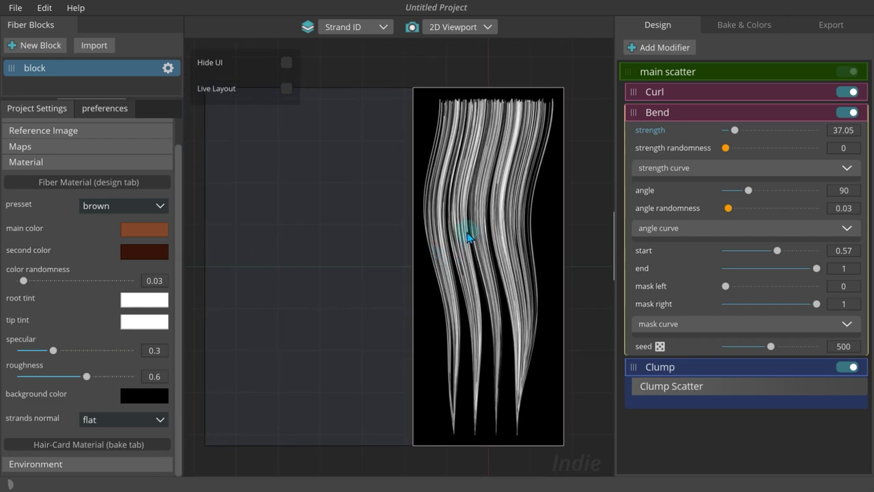
scroll(464, 232, up, 1)
Preview the strands in the Alpha display mode and inspect them closely
click(378, 28)
click(342, 84)
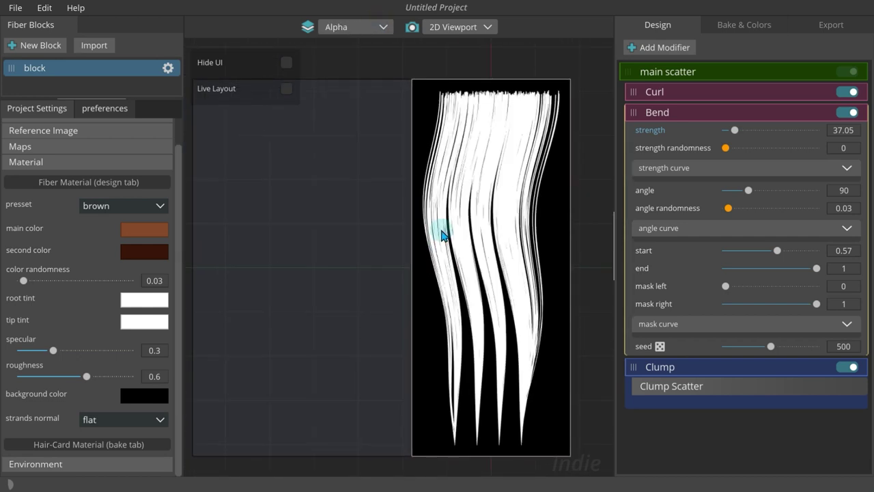
scroll(471, 332, up, 2)
scroll(496, 292, down, 1)
scroll(502, 276, down, 1)
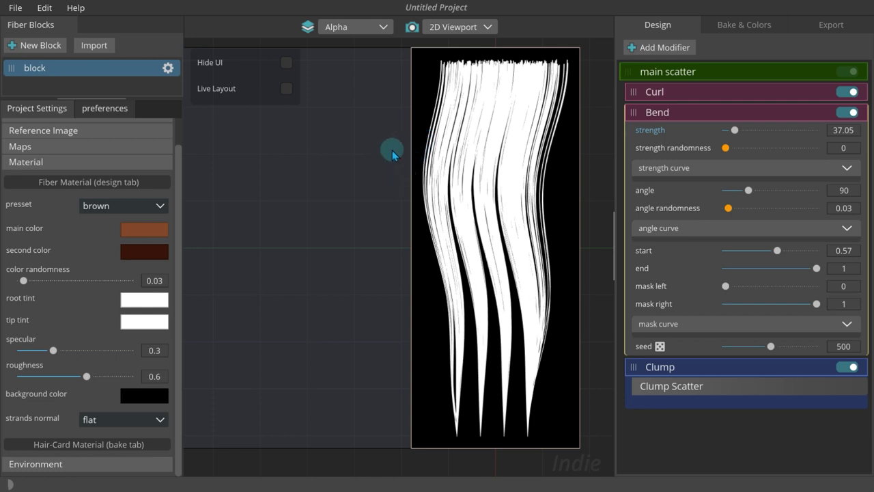
Preview the Normal display mode in the 2D viewport, compare it in the 3D viewport and return to 2D
click(379, 30)
click(346, 98)
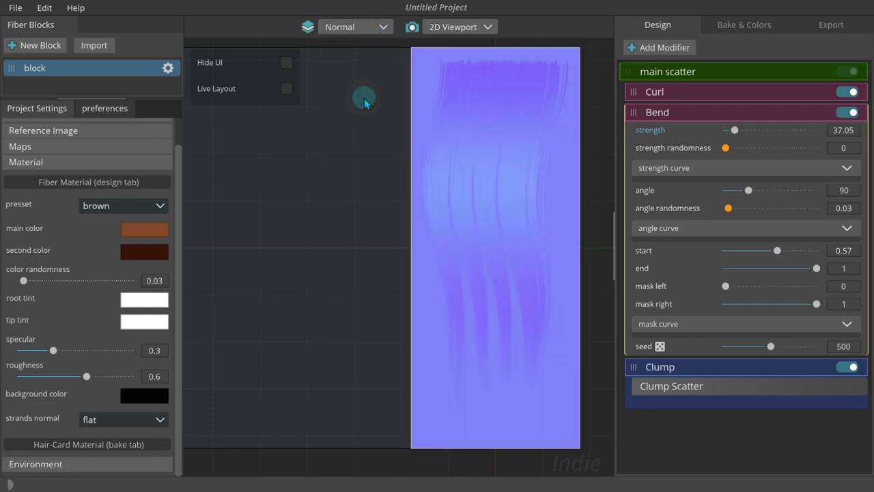
scroll(451, 161, down, 1)
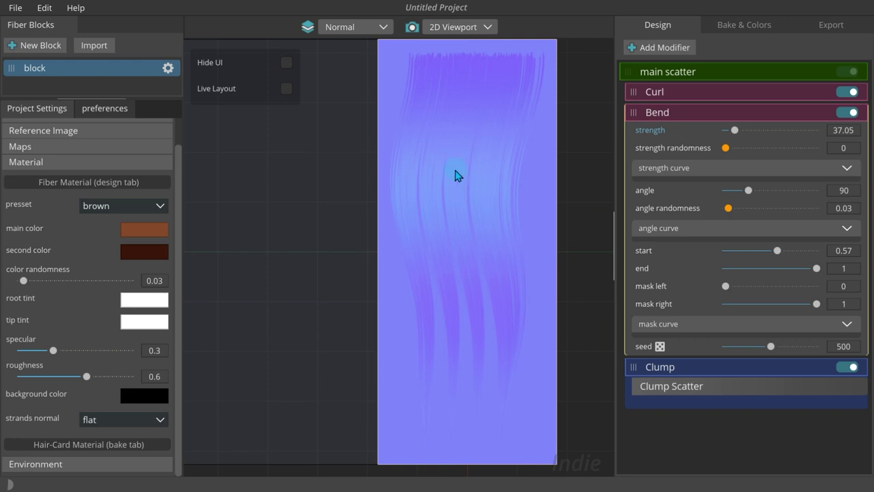
click(411, 30)
middle_drag(465, 135, 442, 116)
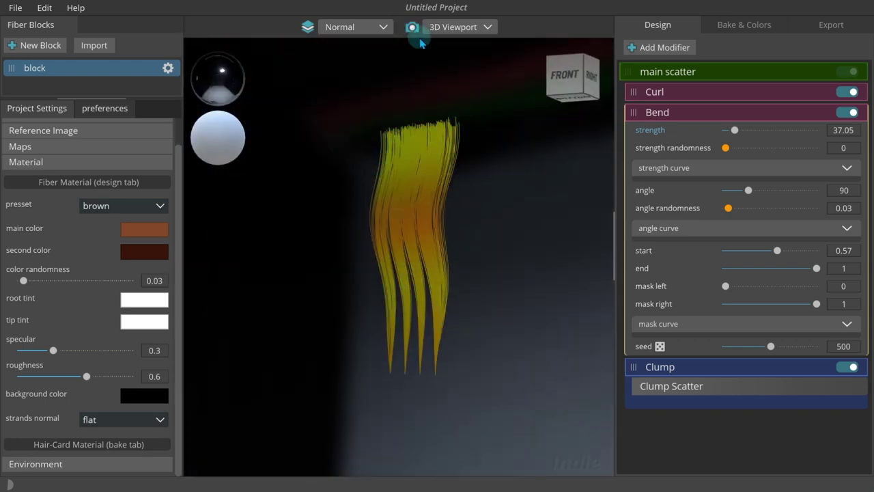
click(414, 31)
Preview the strands in the Height display mode in the 2D viewport
scroll(431, 137, up, 1)
click(362, 27)
click(347, 111)
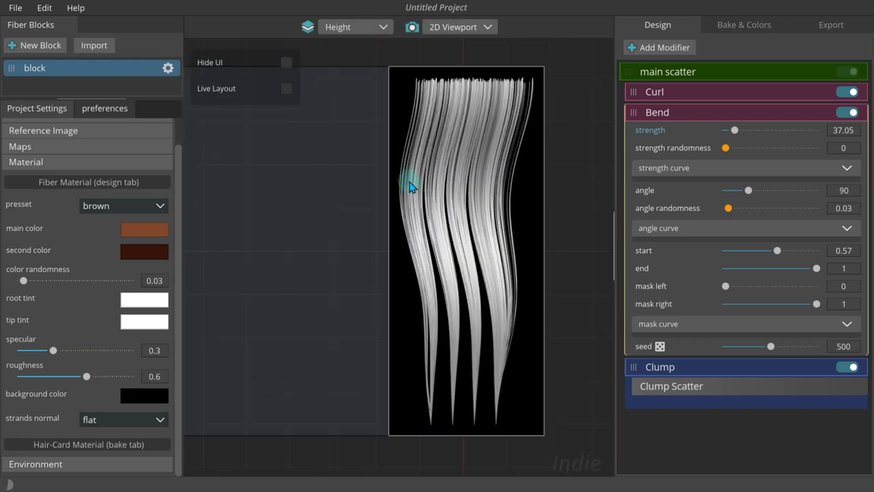
scroll(423, 184, down, 1)
scroll(450, 205, down, 1)
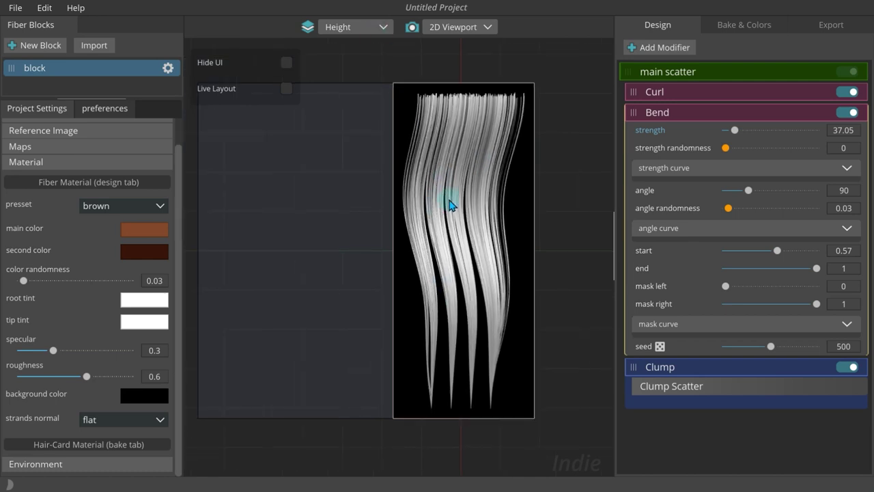
Show the Direction display mode and set the Bend modifier's angle to 251.33 and angle randomness to 0.47
click(383, 27)
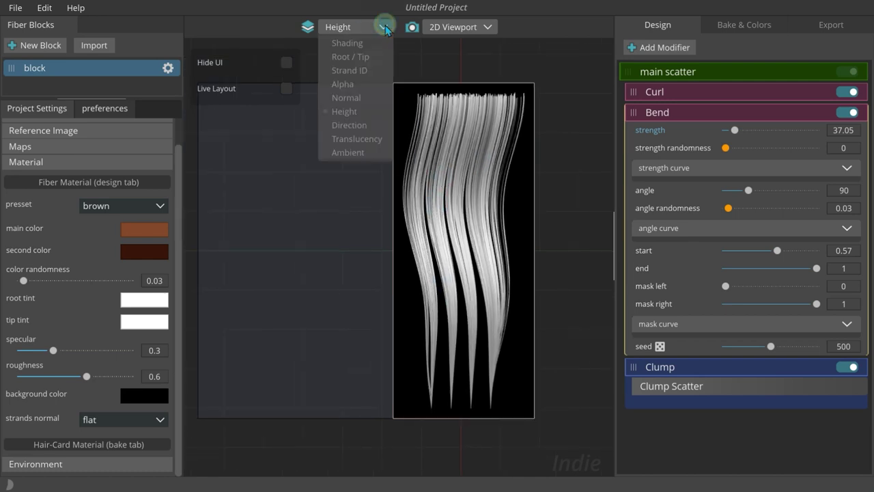
click(341, 125)
scroll(470, 222, up, 1)
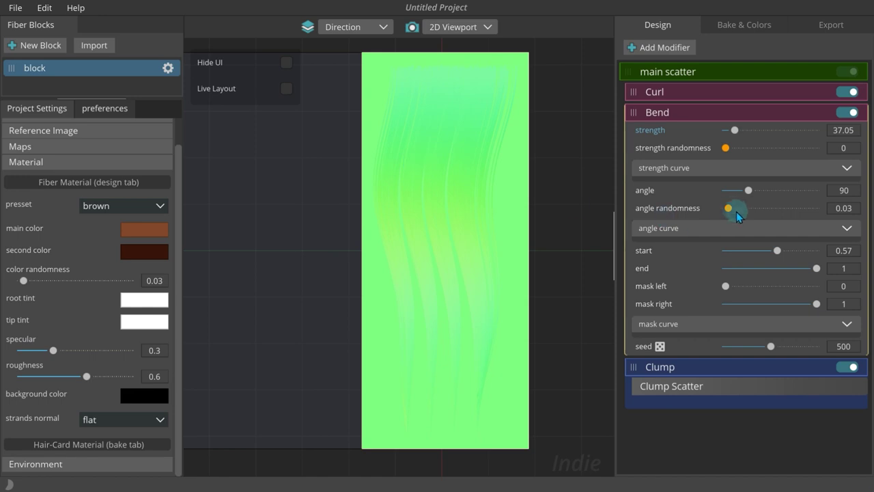
drag(728, 209, 789, 192)
mouse_move(767, 208)
mouse_down()
mouse_move(734, 209)
mouse_move(768, 208)
mouse_up()
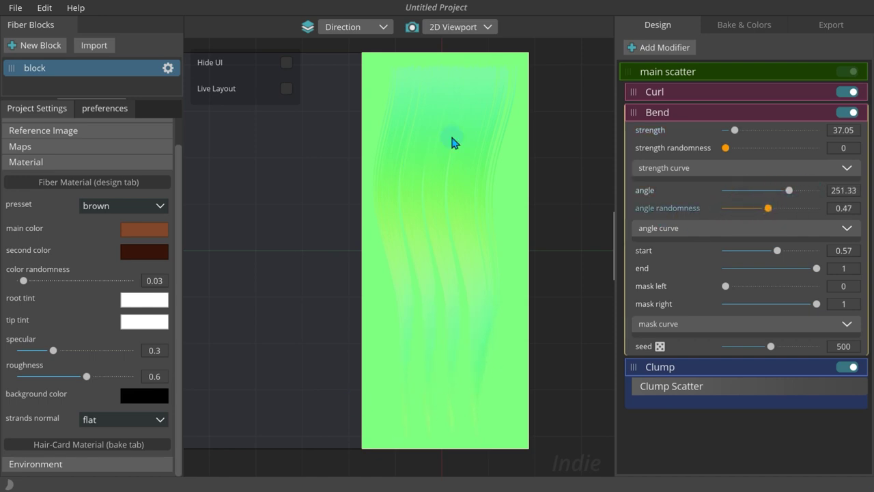
Show the Translucency display mode and set the main scatter's thickness to 2
click(356, 27)
click(335, 138)
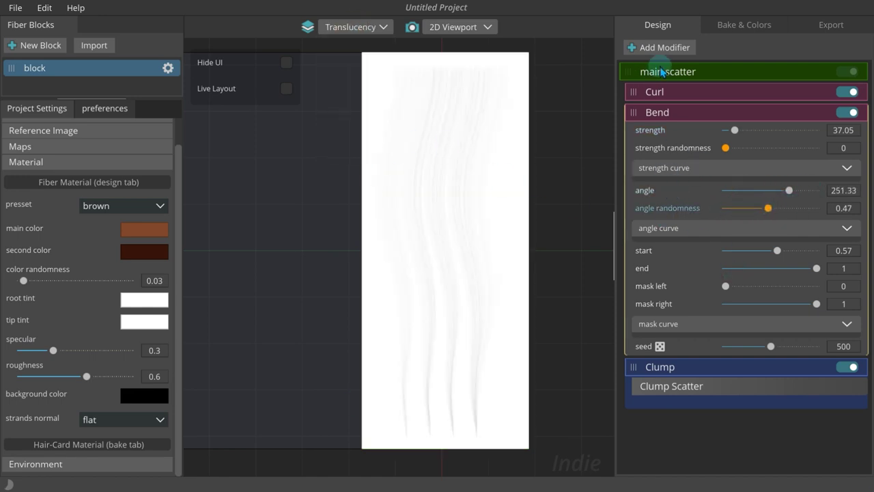
click(722, 70)
scroll(741, 250, down, 1)
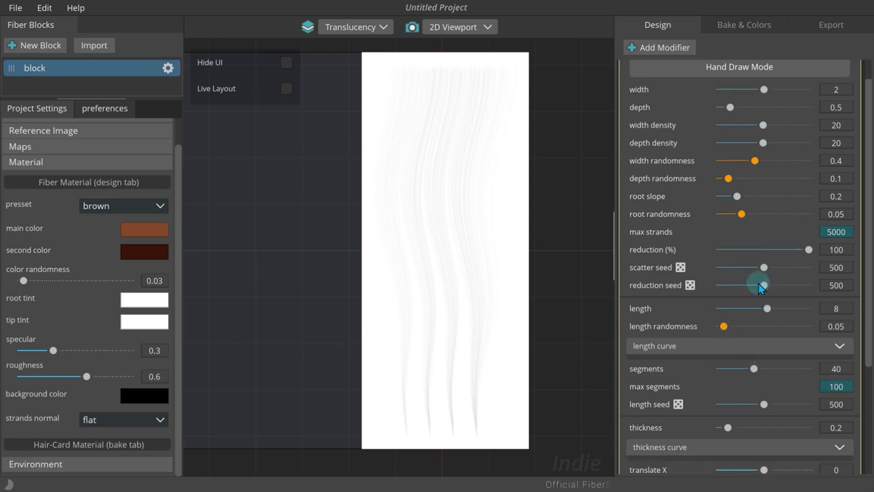
scroll(759, 286, down, 1)
drag(728, 387, 806, 386)
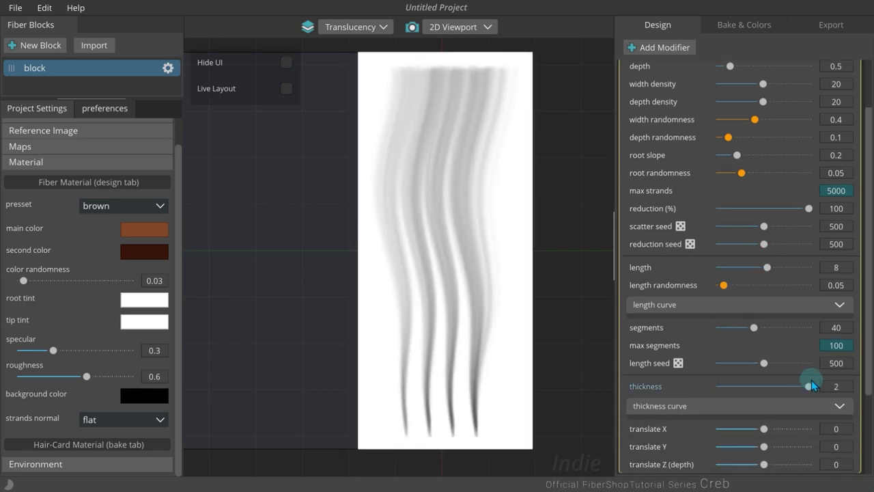
Show the Ambient display mode, set the main scatter's thickness to 0.87 and inspect the strands closely
click(376, 29)
click(347, 152)
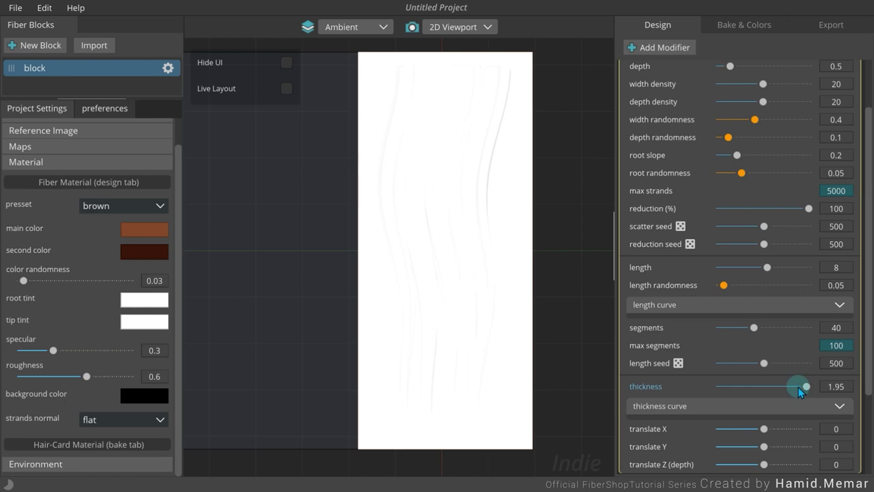
drag(805, 387, 757, 386)
scroll(464, 171, up, 4)
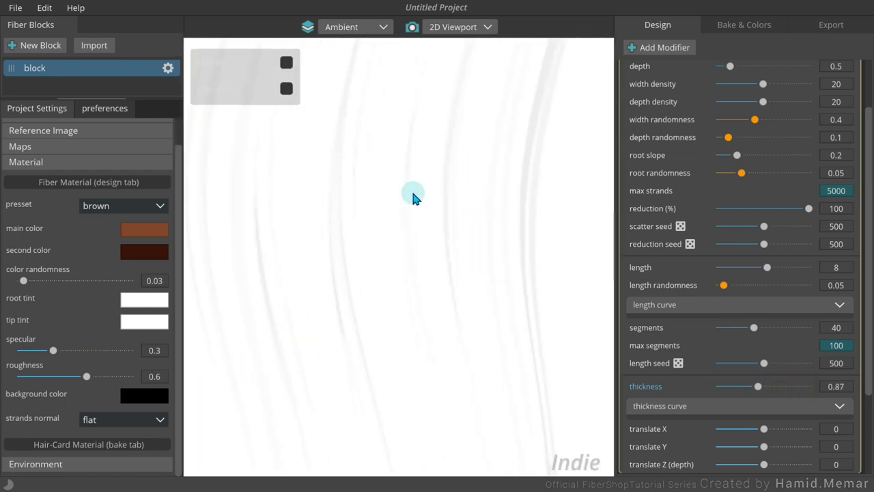
scroll(412, 193, down, 4)
Set the main scatter's depth density to 8 and check the strands in the Ambient display mode
drag(762, 102, 804, 101)
drag(764, 84, 735, 104)
scroll(379, 136, up, 1)
scroll(391, 166, down, 3)
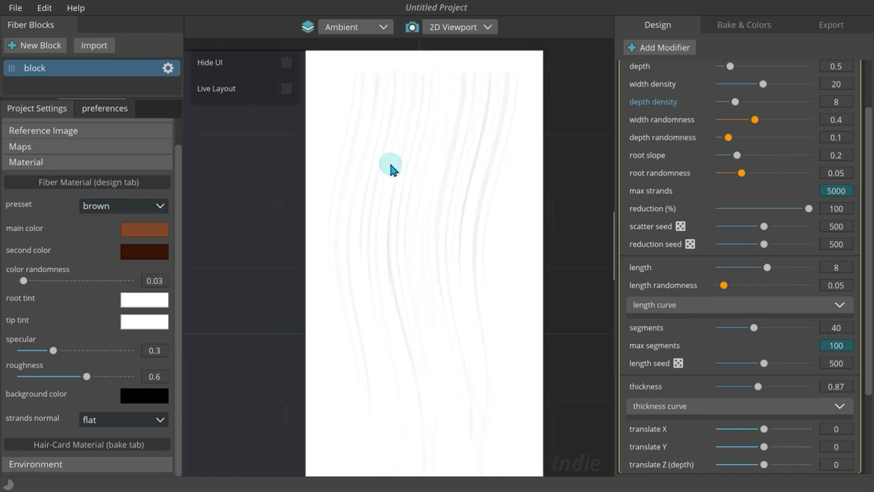
scroll(391, 168, down, 1)
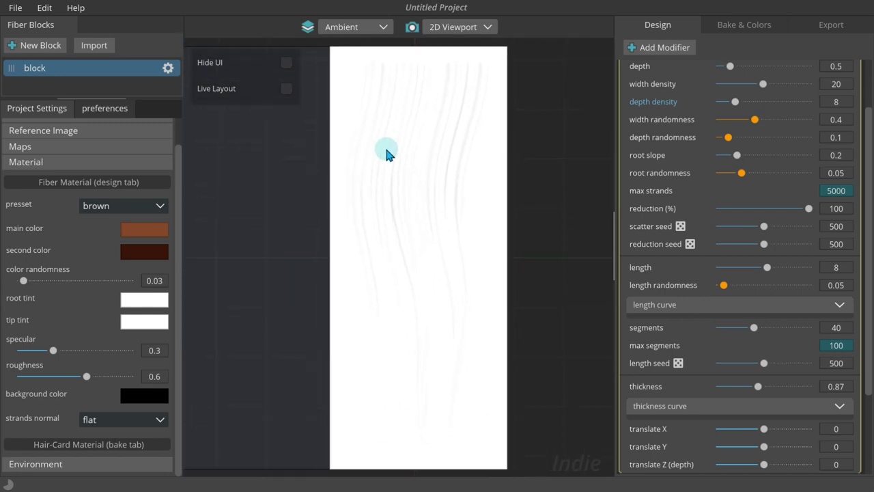
Restore the Shading display mode and set the main scatter's segments to 67, length to 7.31 and thickness to 0.21
click(360, 27)
click(355, 50)
drag(753, 327, 777, 327)
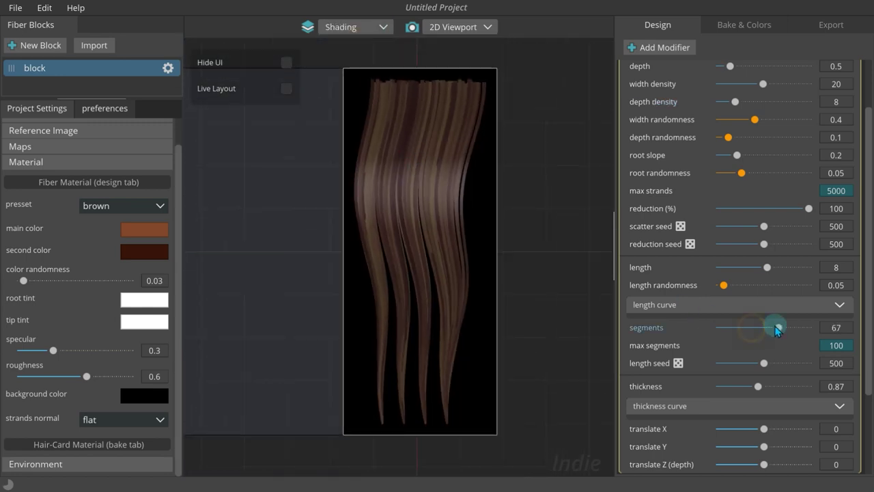
mouse_move(767, 267)
mouse_down()
mouse_move(730, 267)
mouse_move(762, 267)
mouse_up()
drag(757, 386, 727, 387)
scroll(343, 230, up, 5)
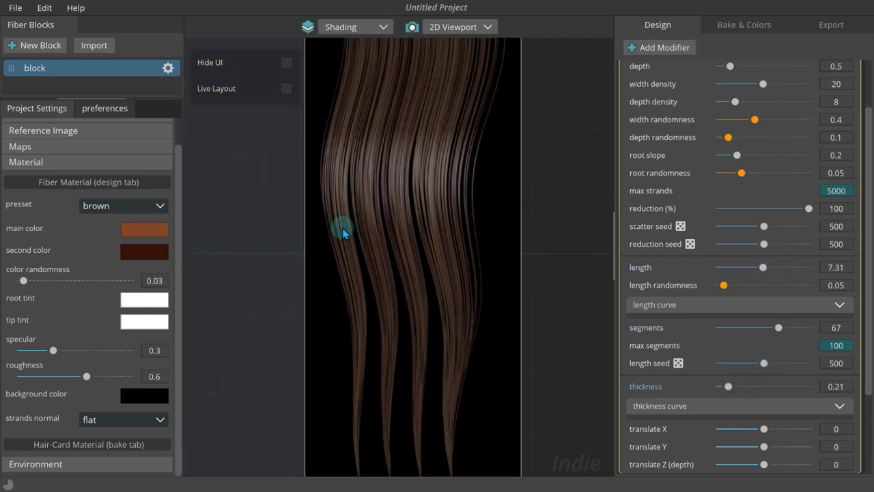
scroll(355, 239, down, 4)
middle_drag(530, 308, 533, 313)
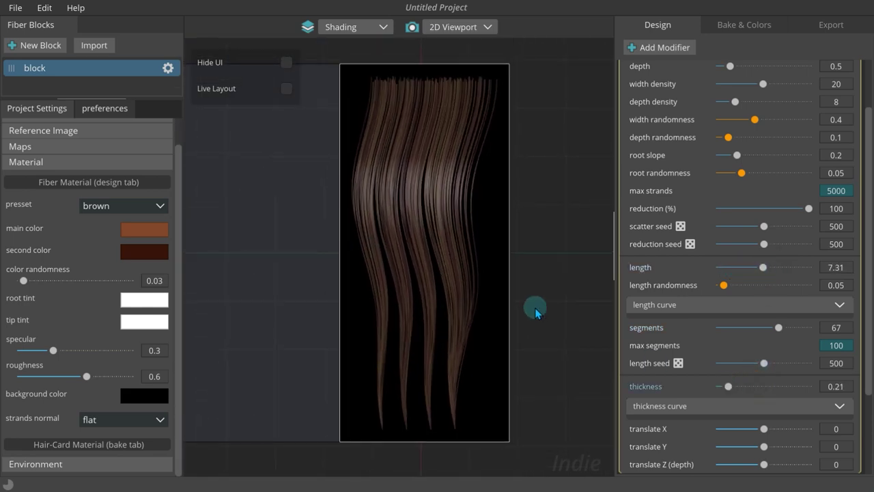